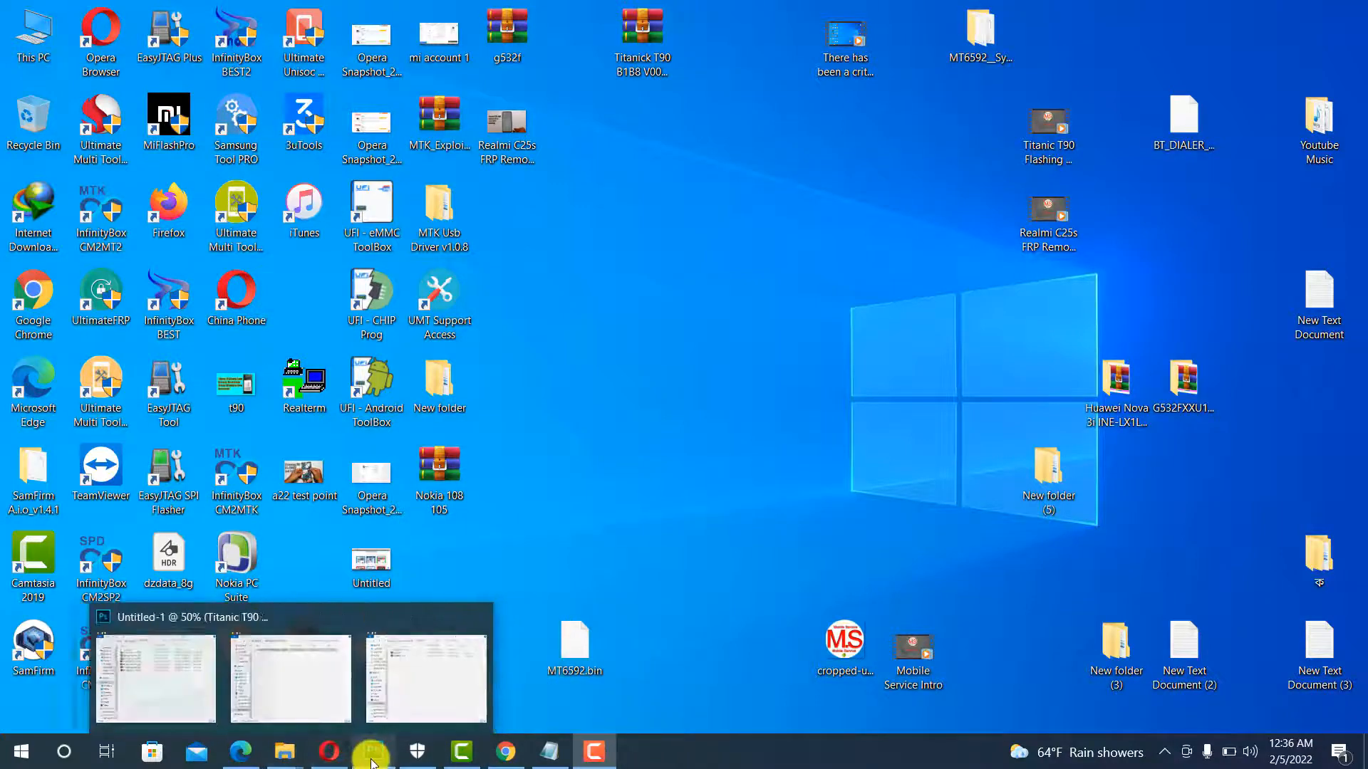
- Switch to the Opera browser, open the WordPress Themes page of Firmware-Store and look through the installed themes
{"action": "left_click", "coordinate": [331, 749]}
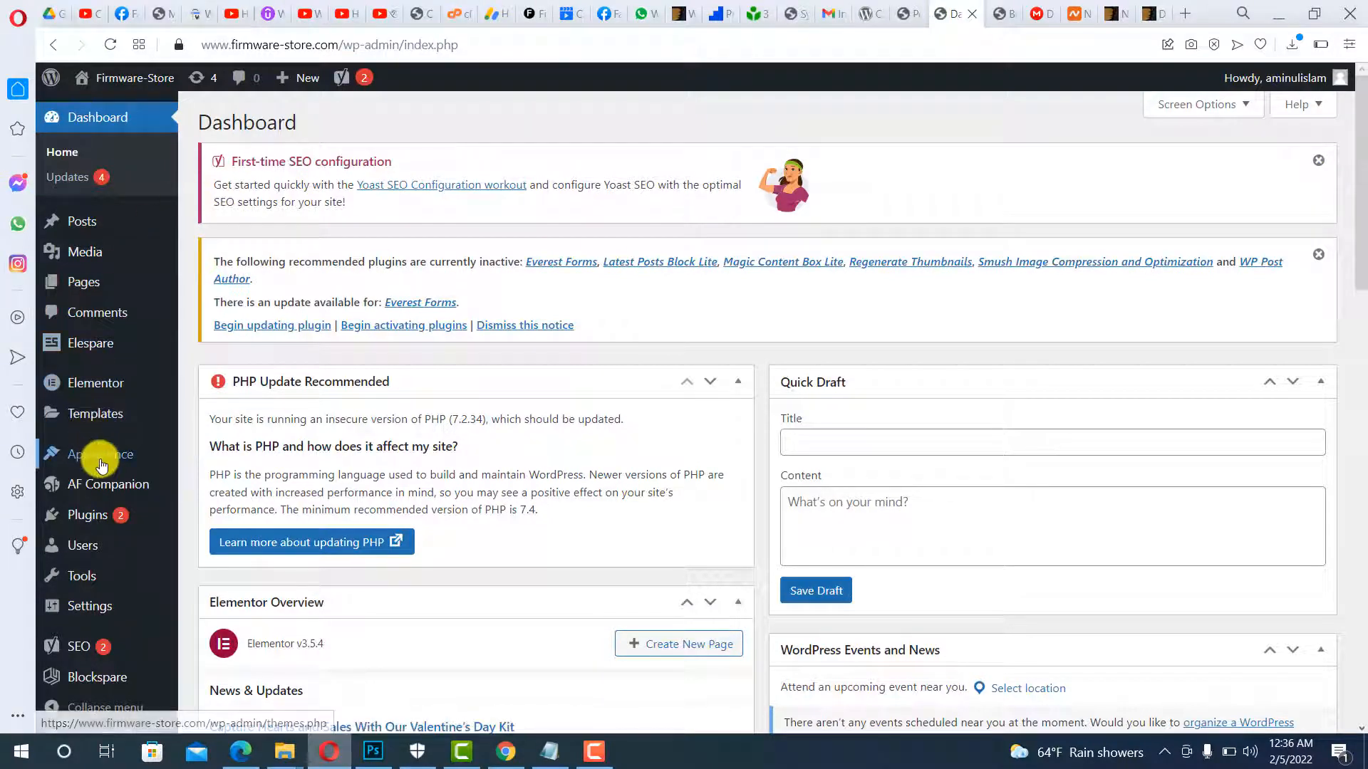
{"action": "mouse_move", "coordinate": [99, 462]}
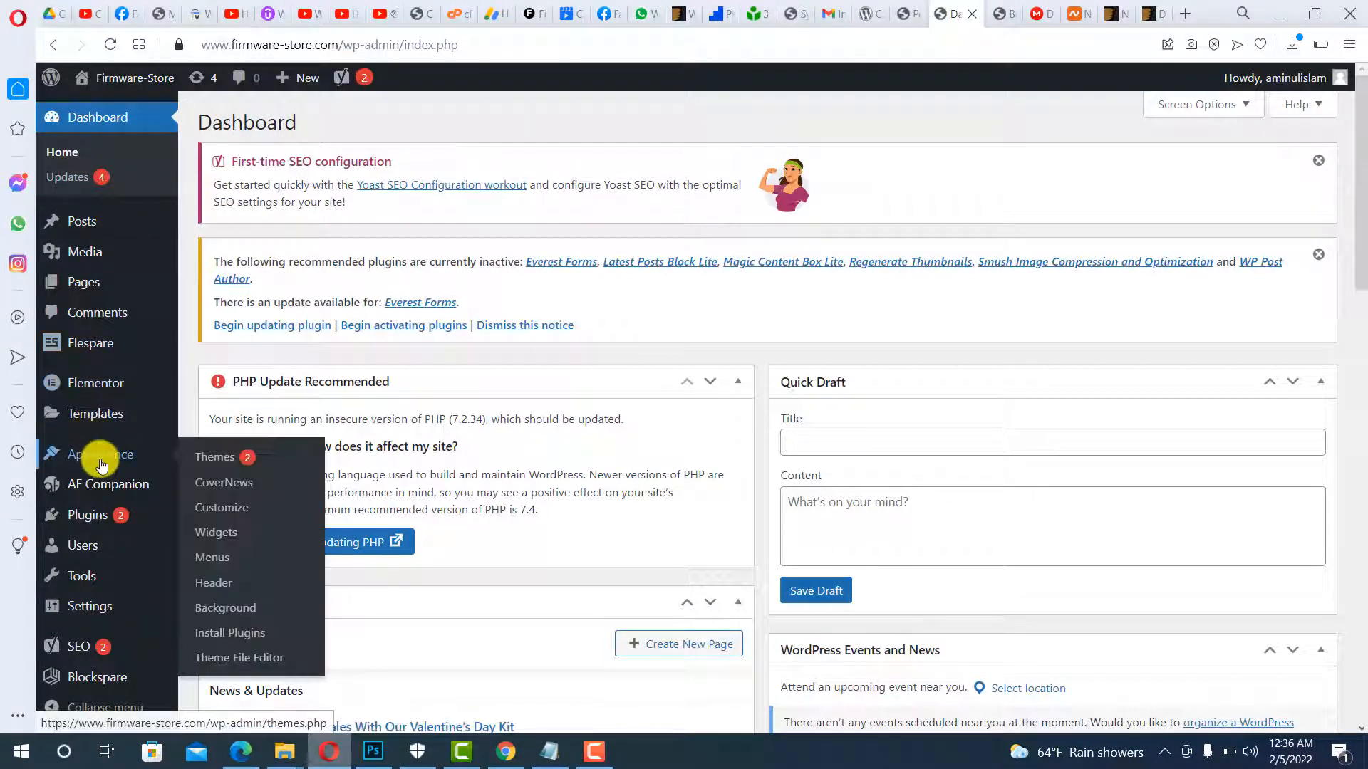
{"action": "left_click", "coordinate": [208, 462]}
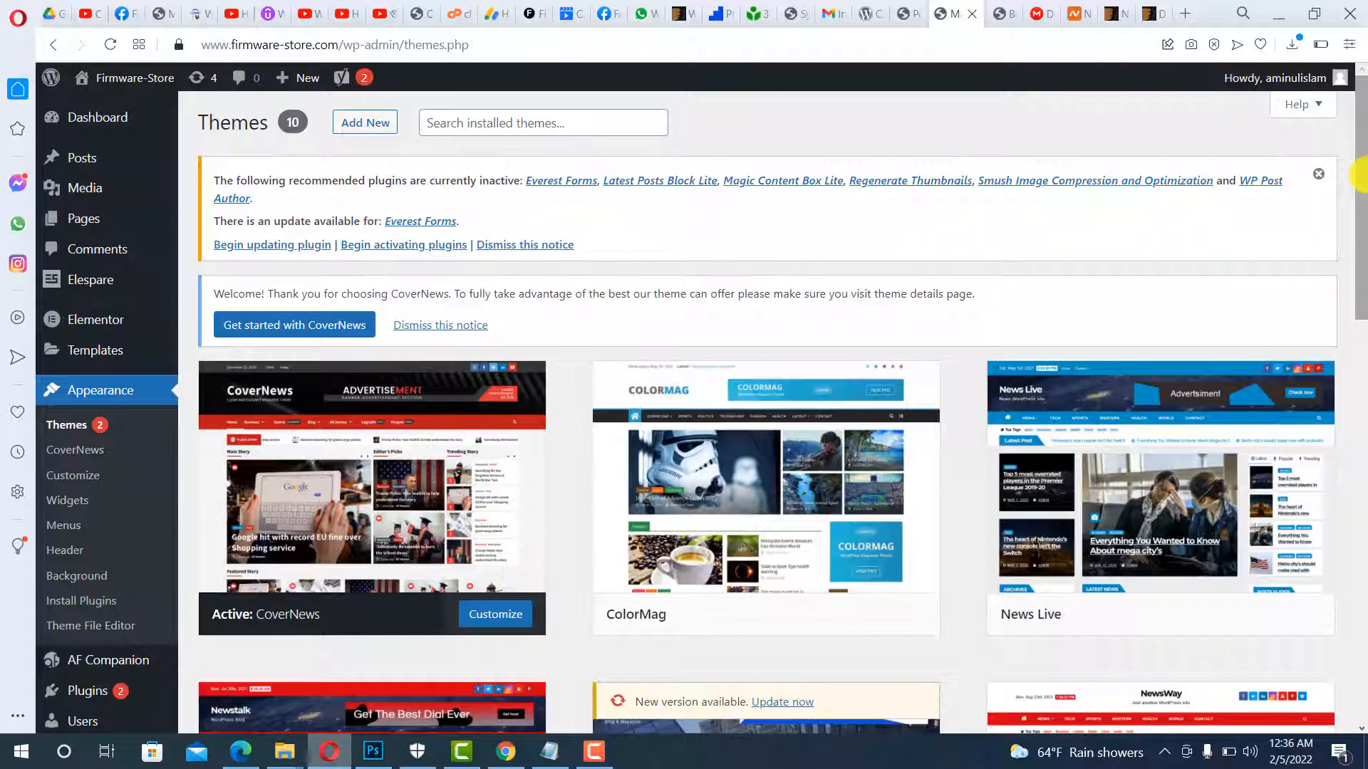
{"action": "left_click_drag", "start_coordinate": [1360, 175], "coordinate": [1282, 326]}
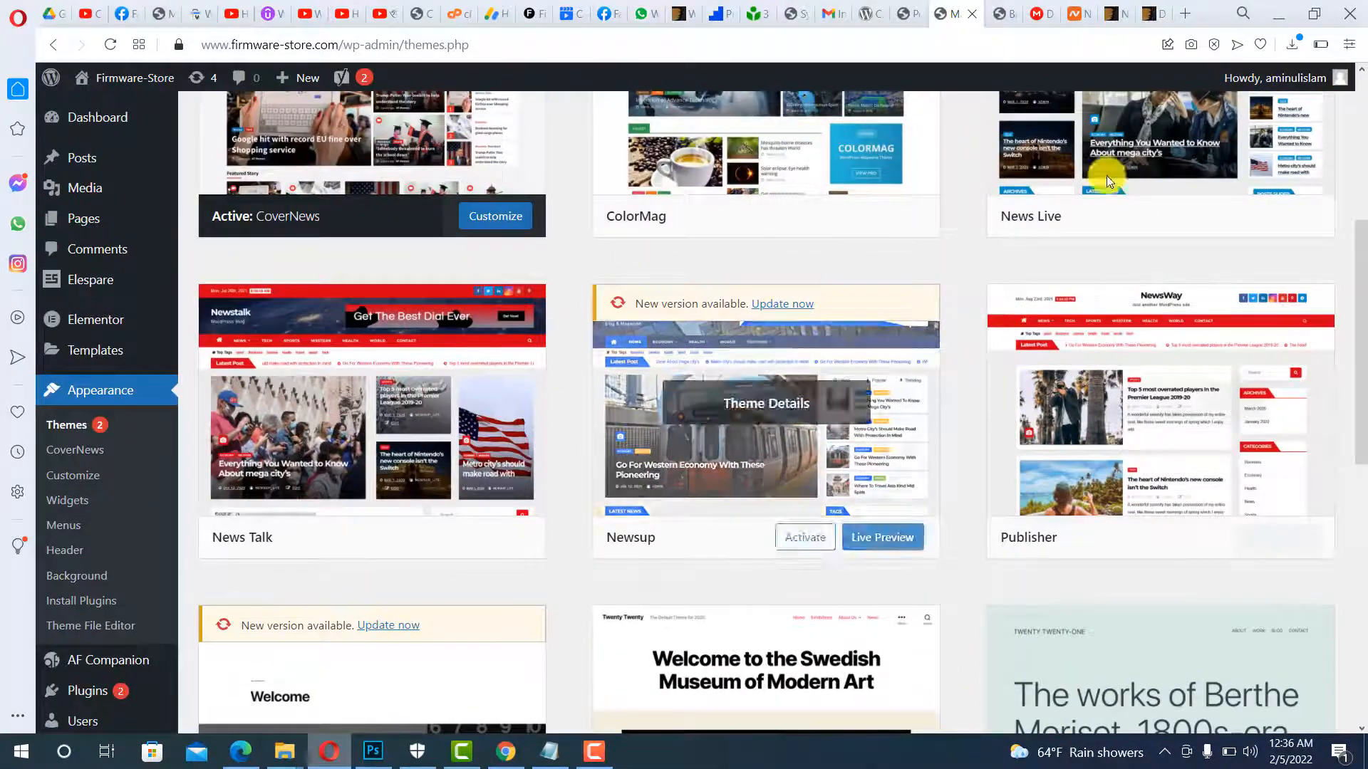
{"action": "left_click_drag", "start_coordinate": [1358, 267], "coordinate": [1353, 153]}
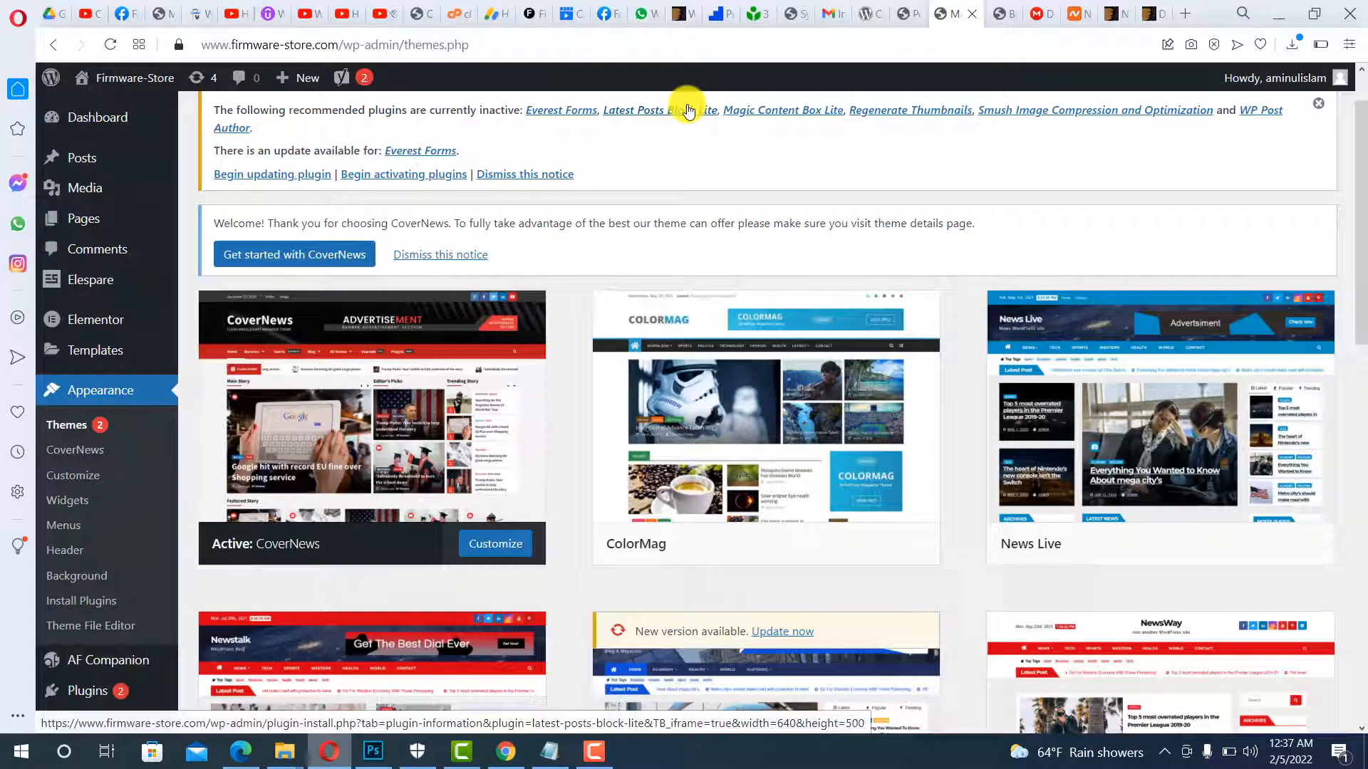
- Refresh the hosting client area page for firmware-store.com and log in to cPanel from it
{"action": "left_click", "coordinate": [411, 8]}
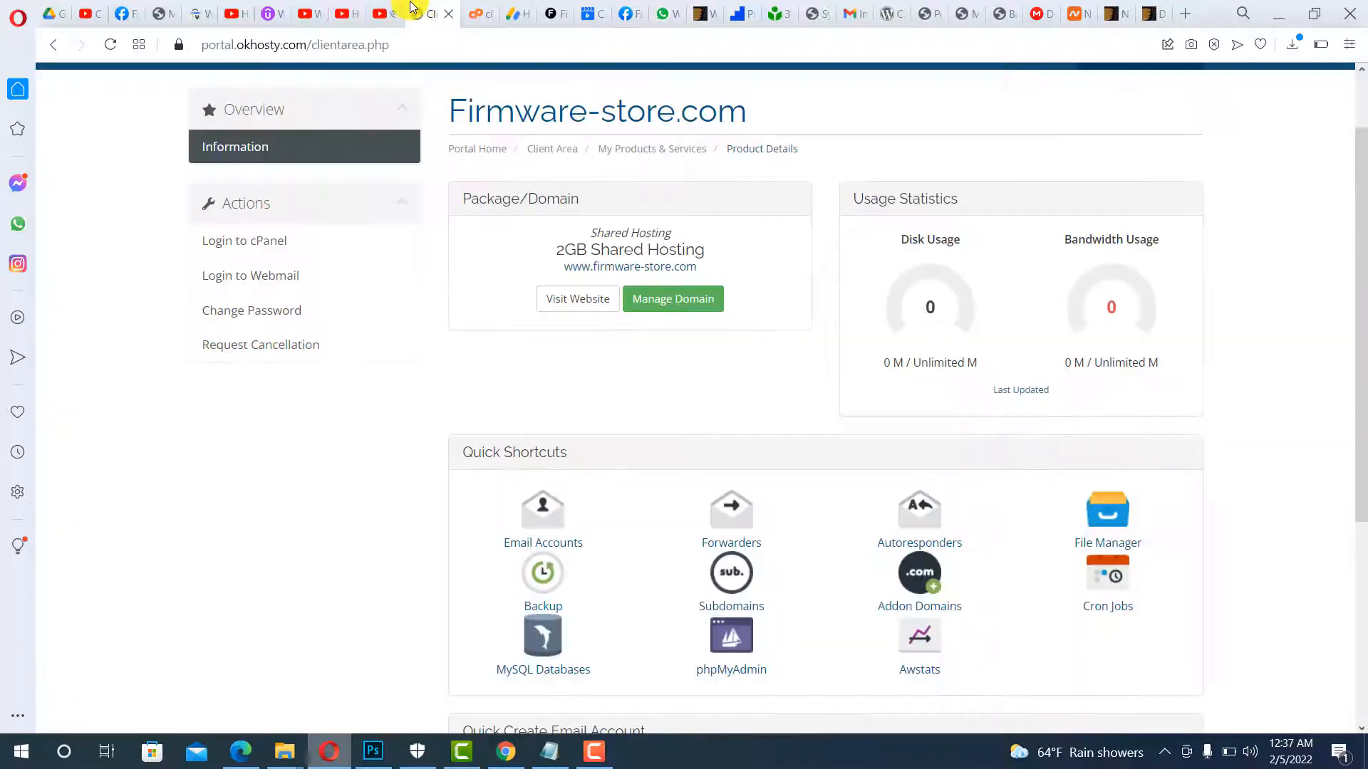
{"action": "left_click", "coordinate": [105, 44]}
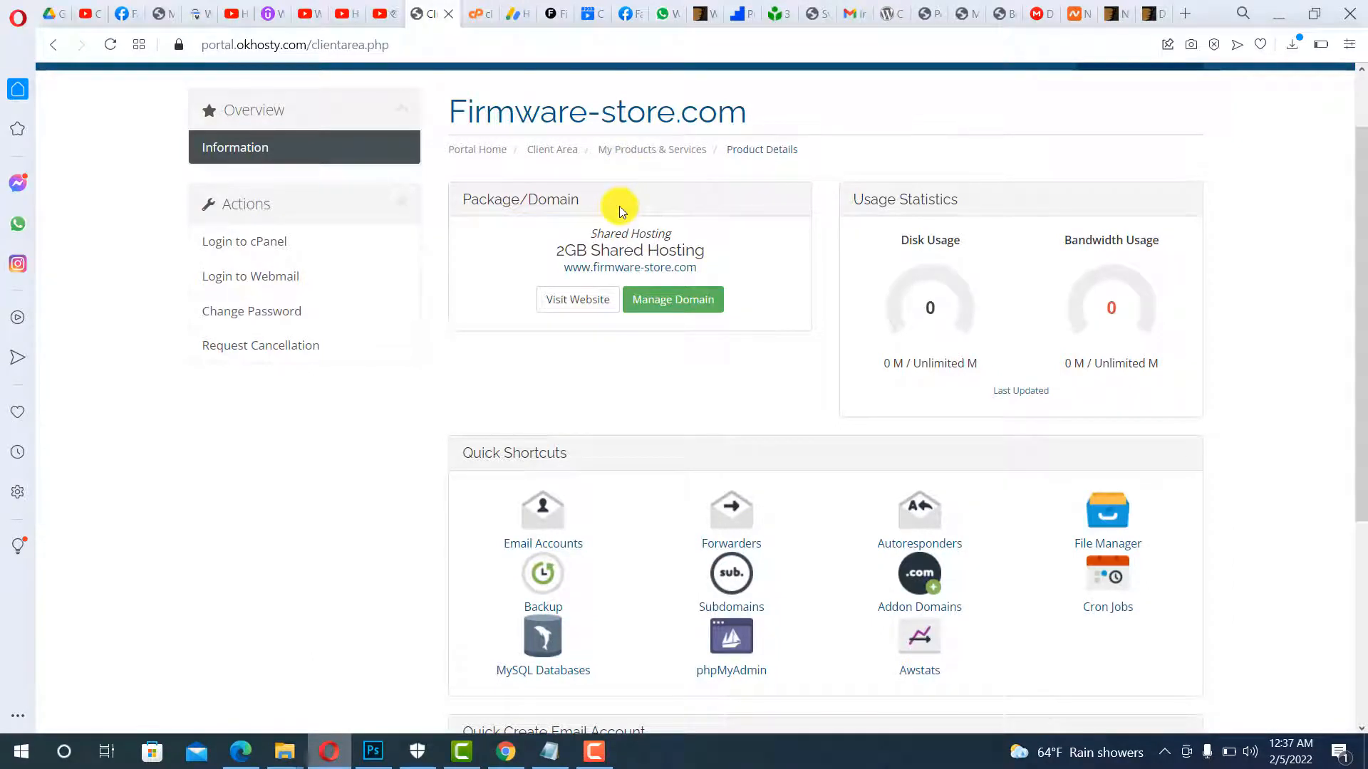
{"action": "left_click", "coordinate": [248, 253]}
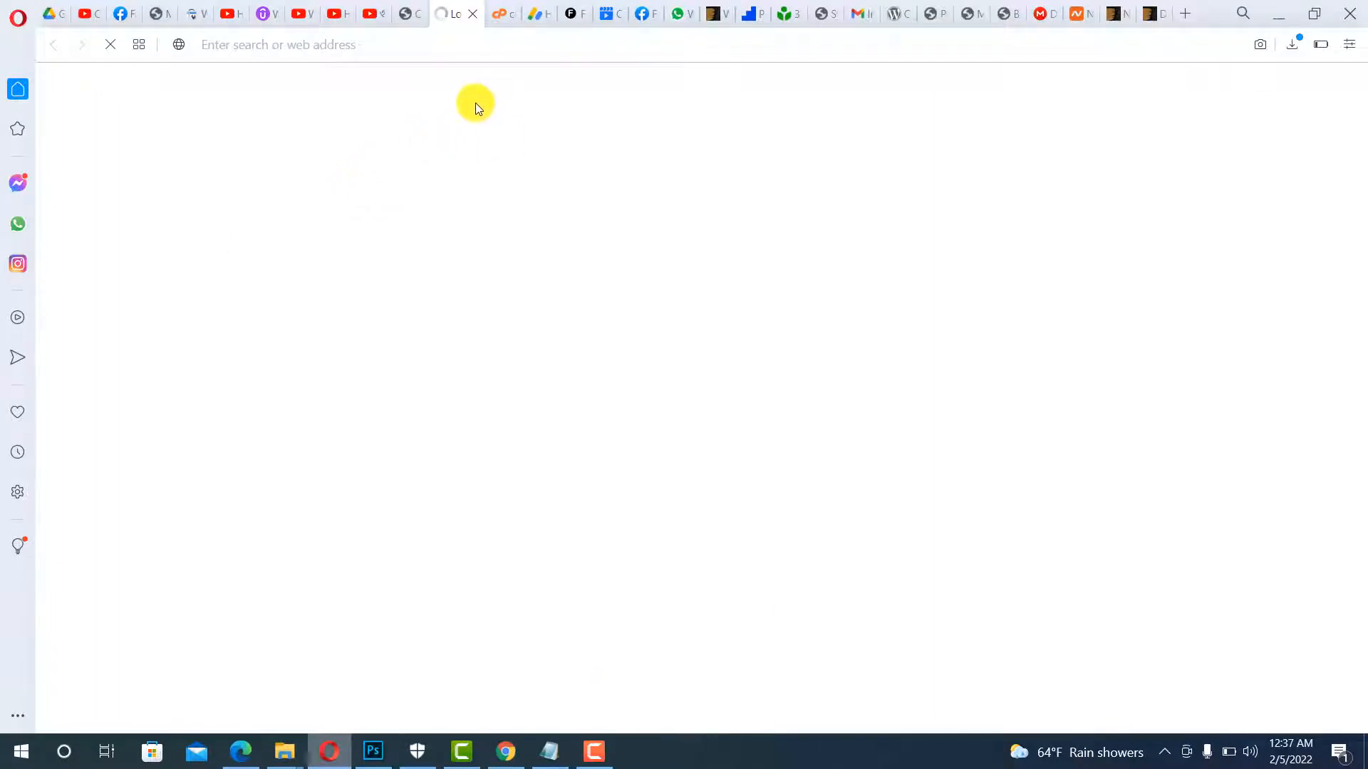
- Show the account's home directory in the cPanel File Manager and look at the cPanel main page
{"action": "left_click", "coordinate": [503, 8]}
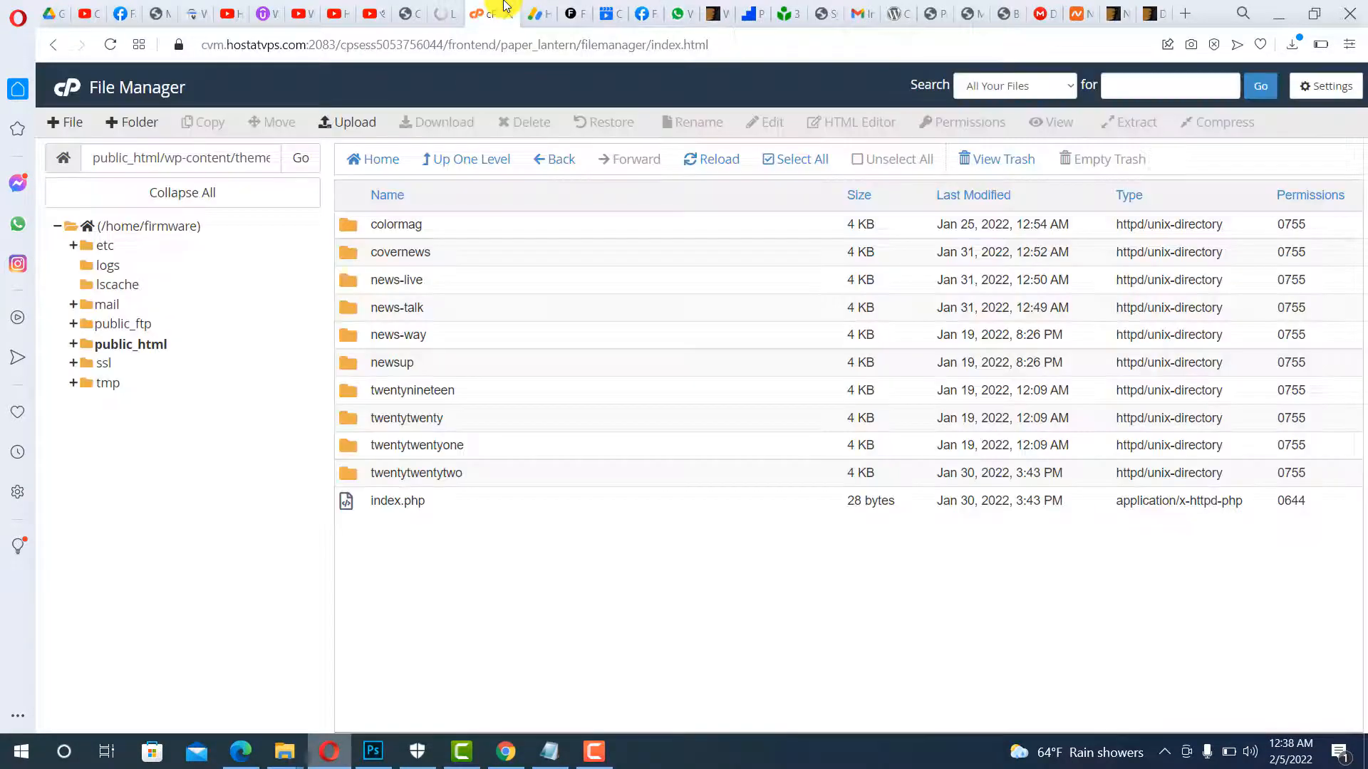
{"action": "left_click", "coordinate": [314, 41]}
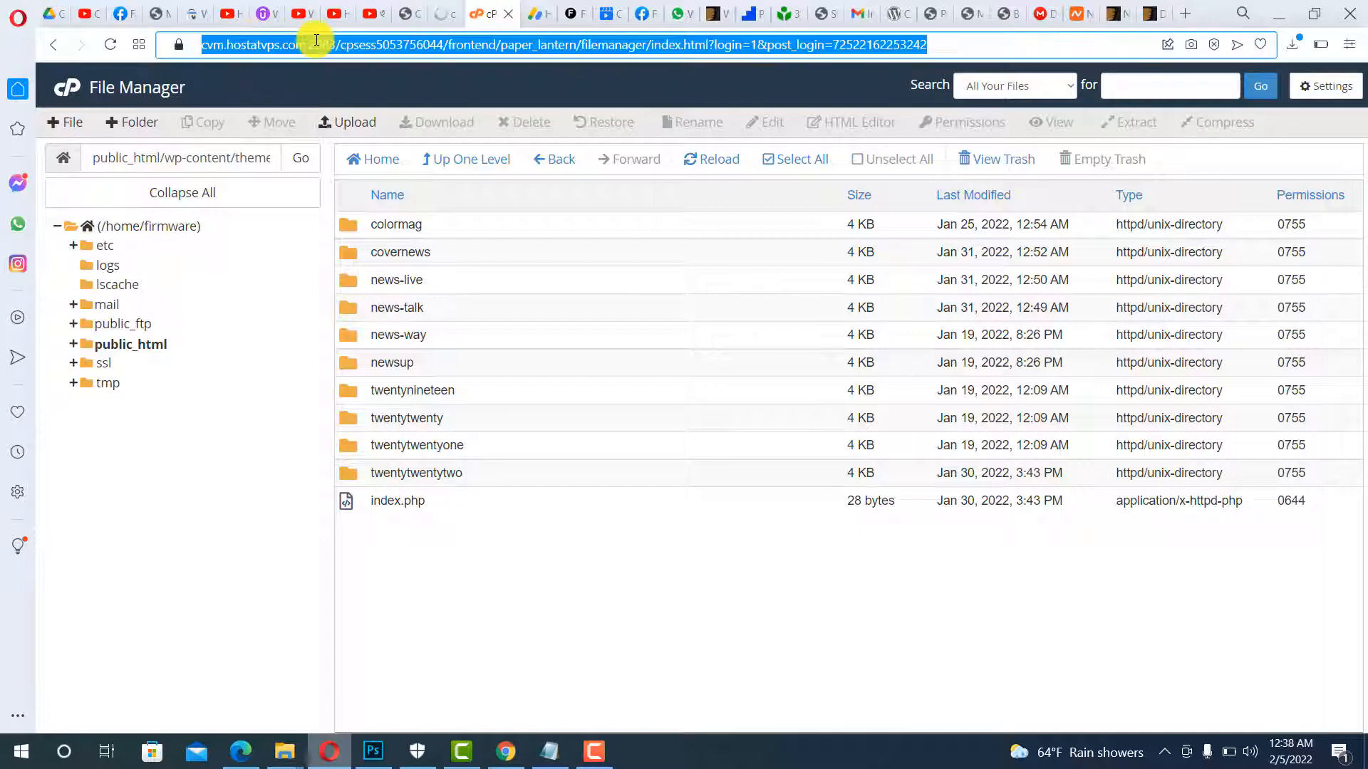
{"action": "left_click", "coordinate": [157, 228]}
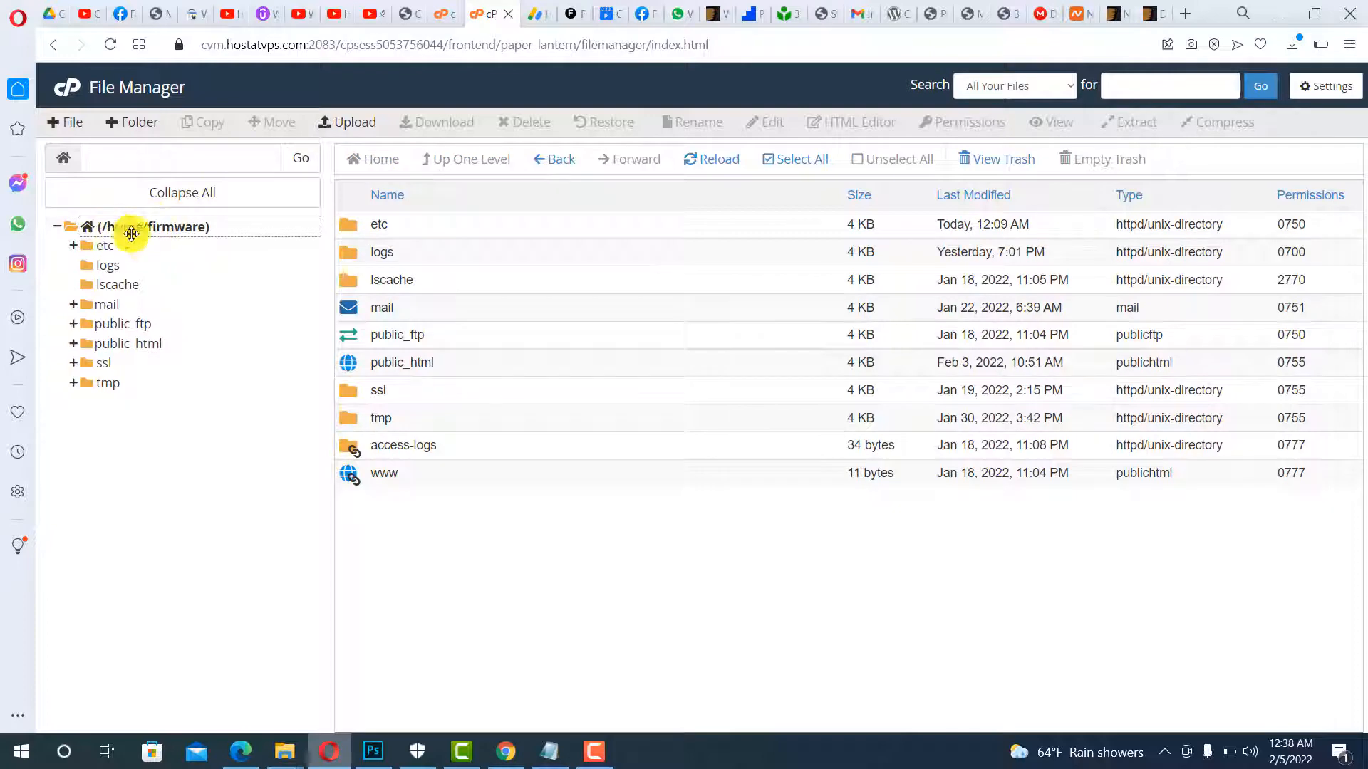
{"action": "left_click", "coordinate": [443, 14]}
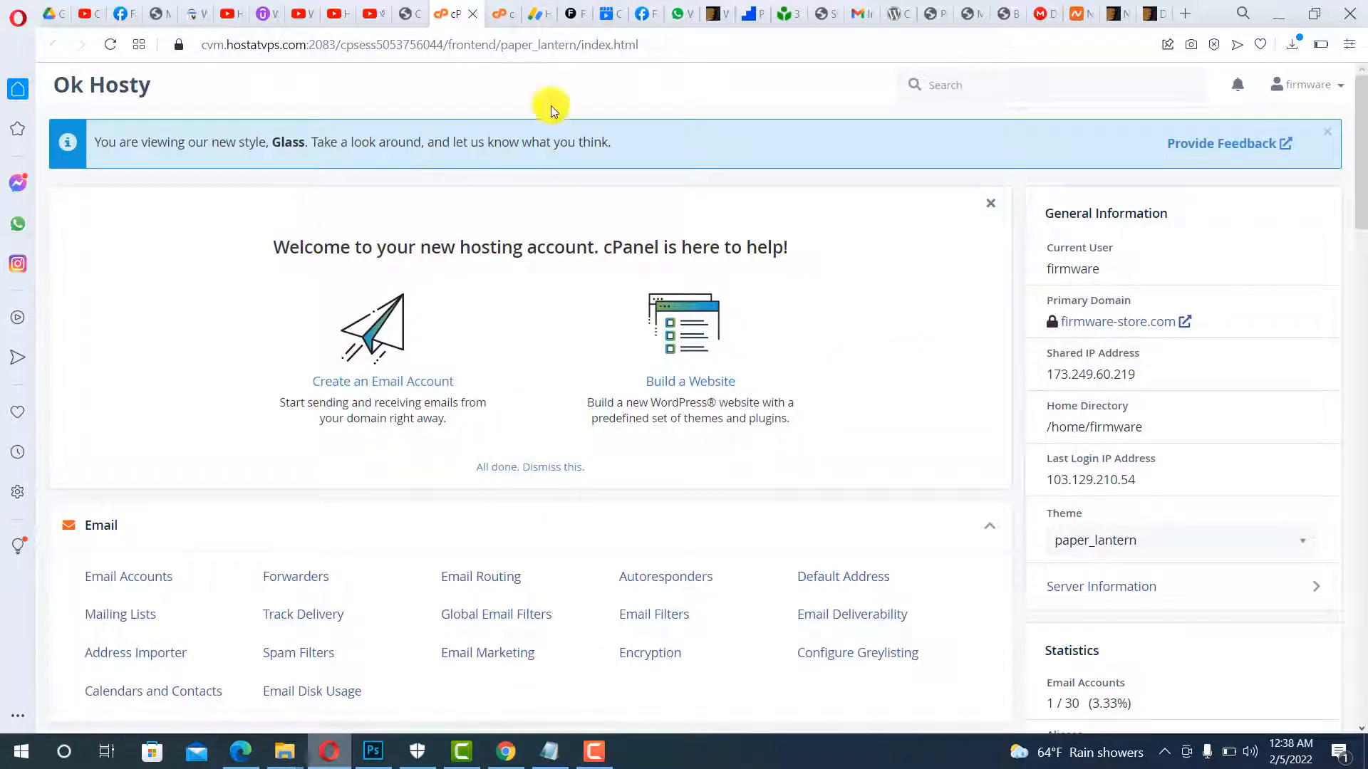
{"action": "left_click", "coordinate": [497, 8]}
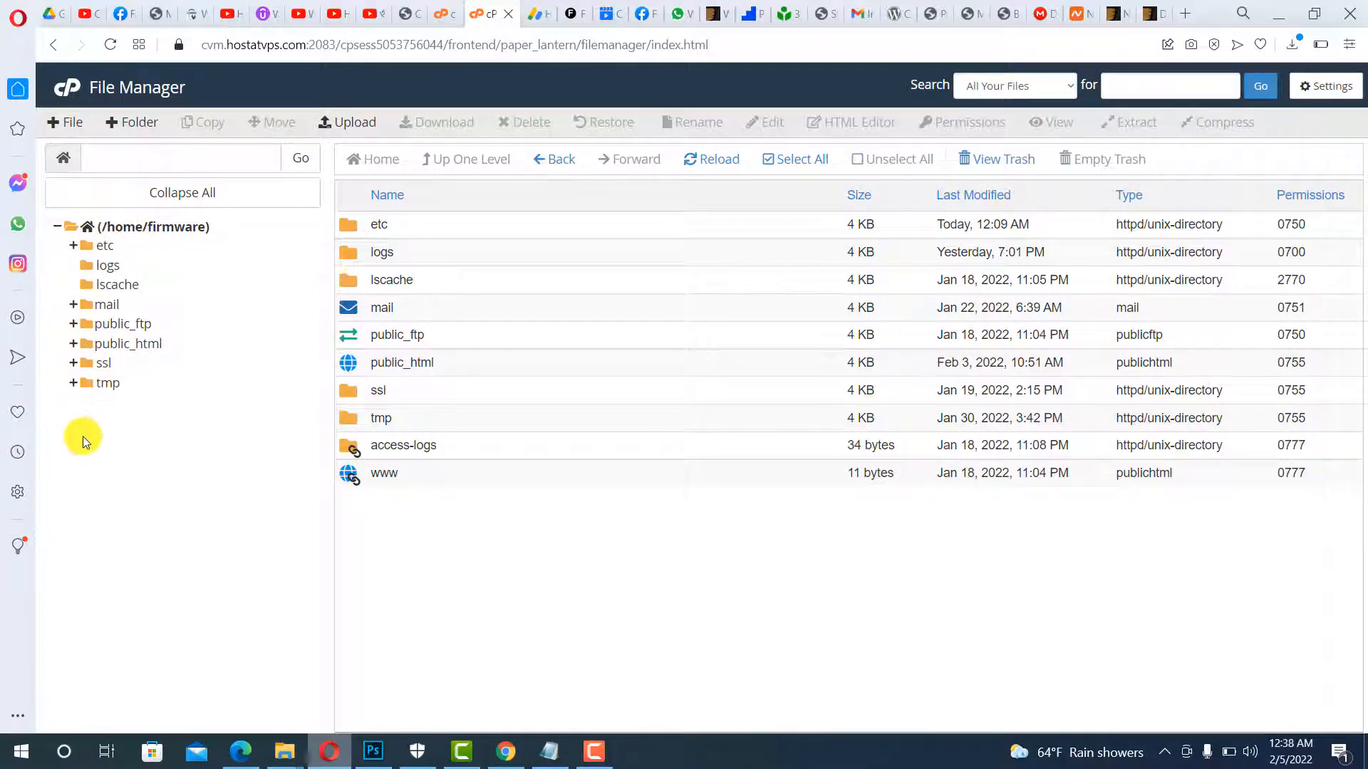
- Navigate from the home directory to the public_html/wp-content/themes folder in the File Manager
{"action": "left_click", "coordinate": [144, 231]}
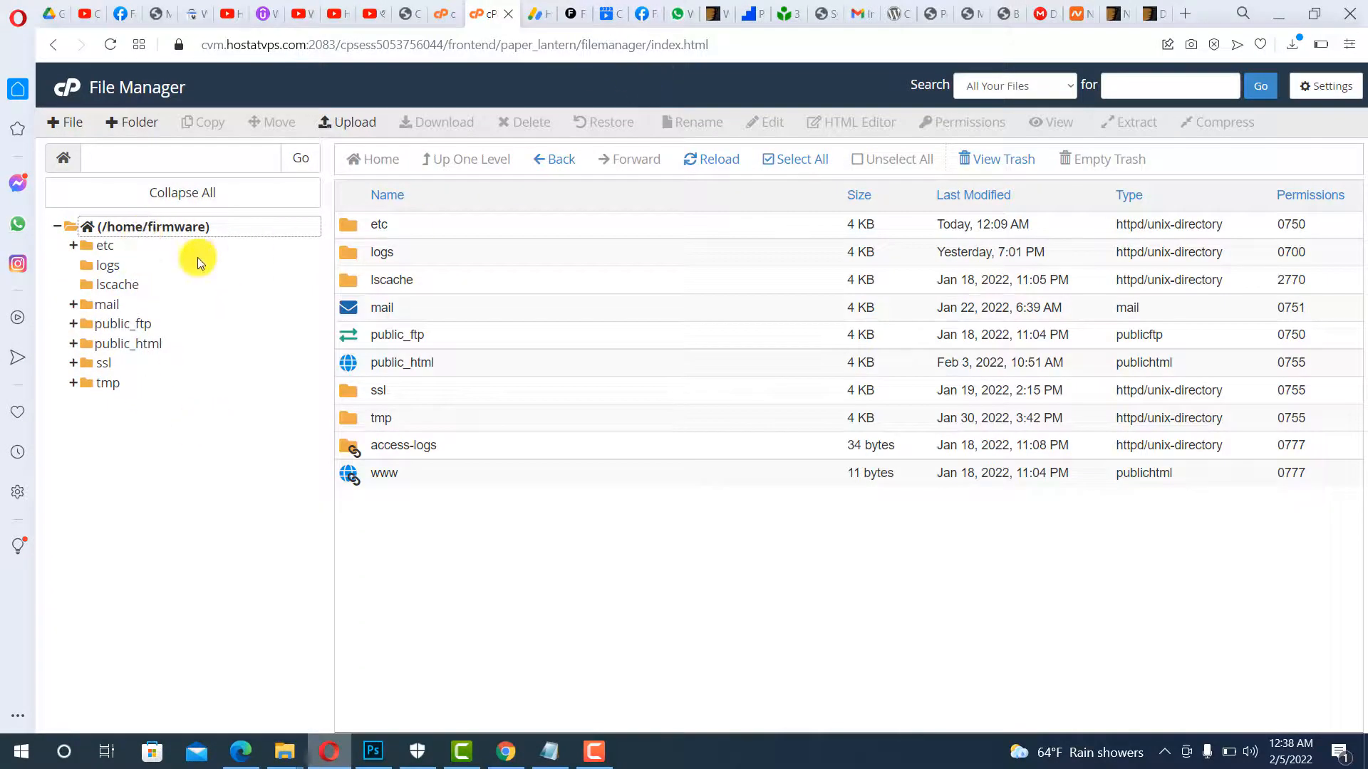
{"action": "double_click", "coordinate": [349, 365]}
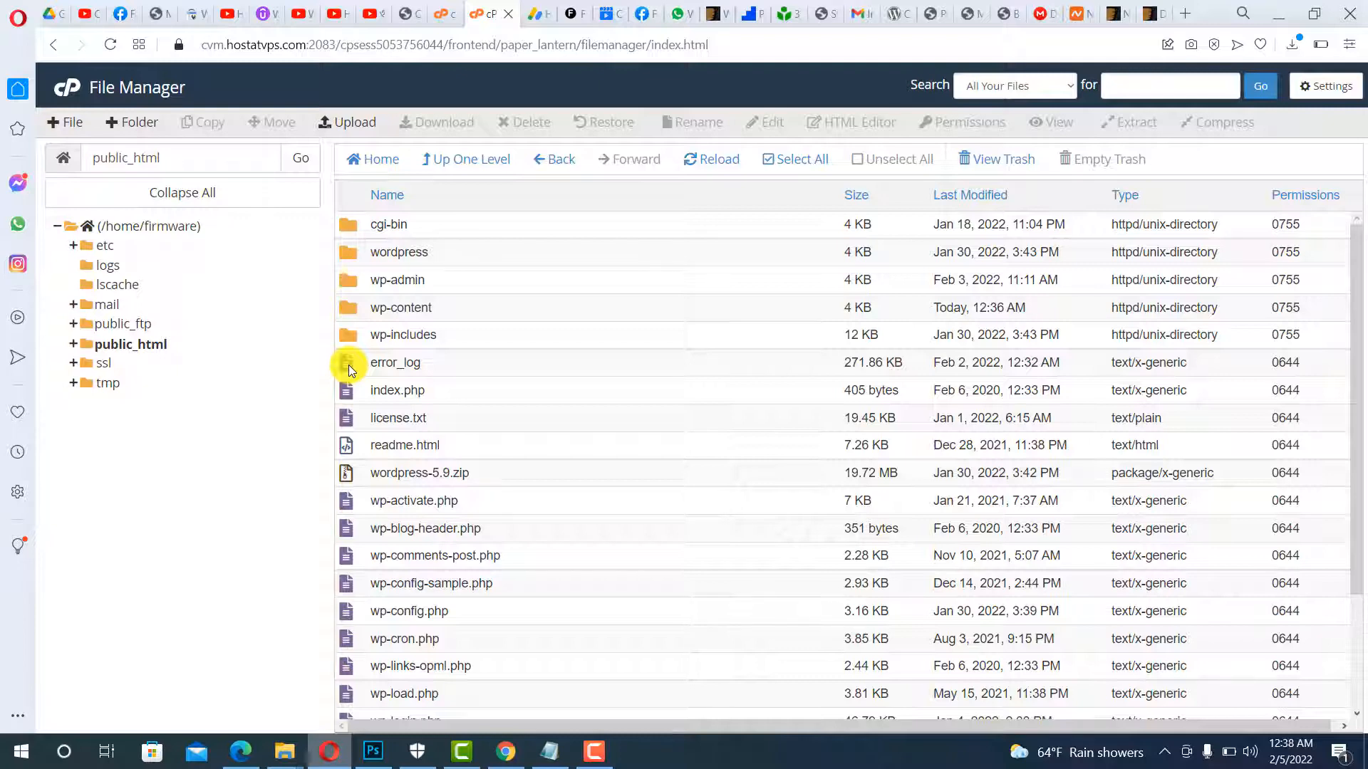
{"action": "double_click", "coordinate": [349, 309]}
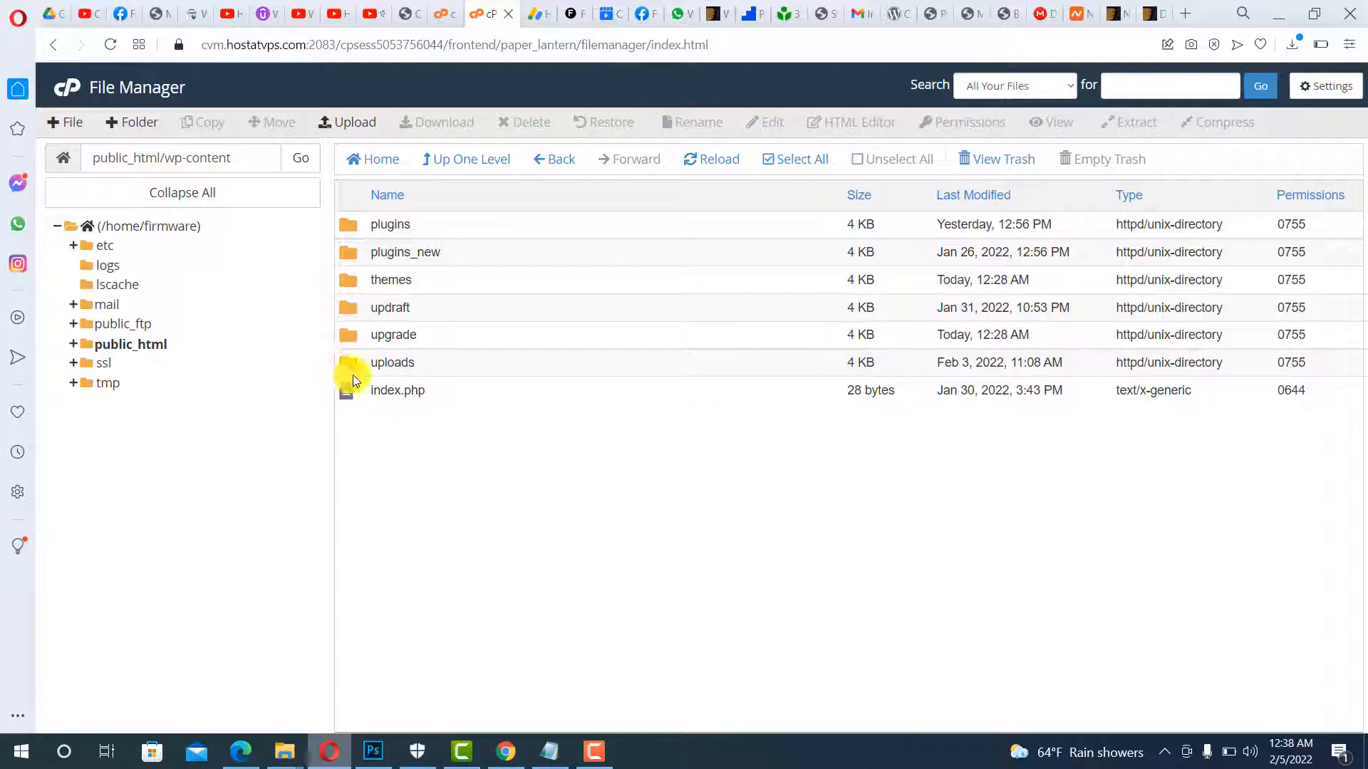
{"action": "double_click", "coordinate": [349, 278]}
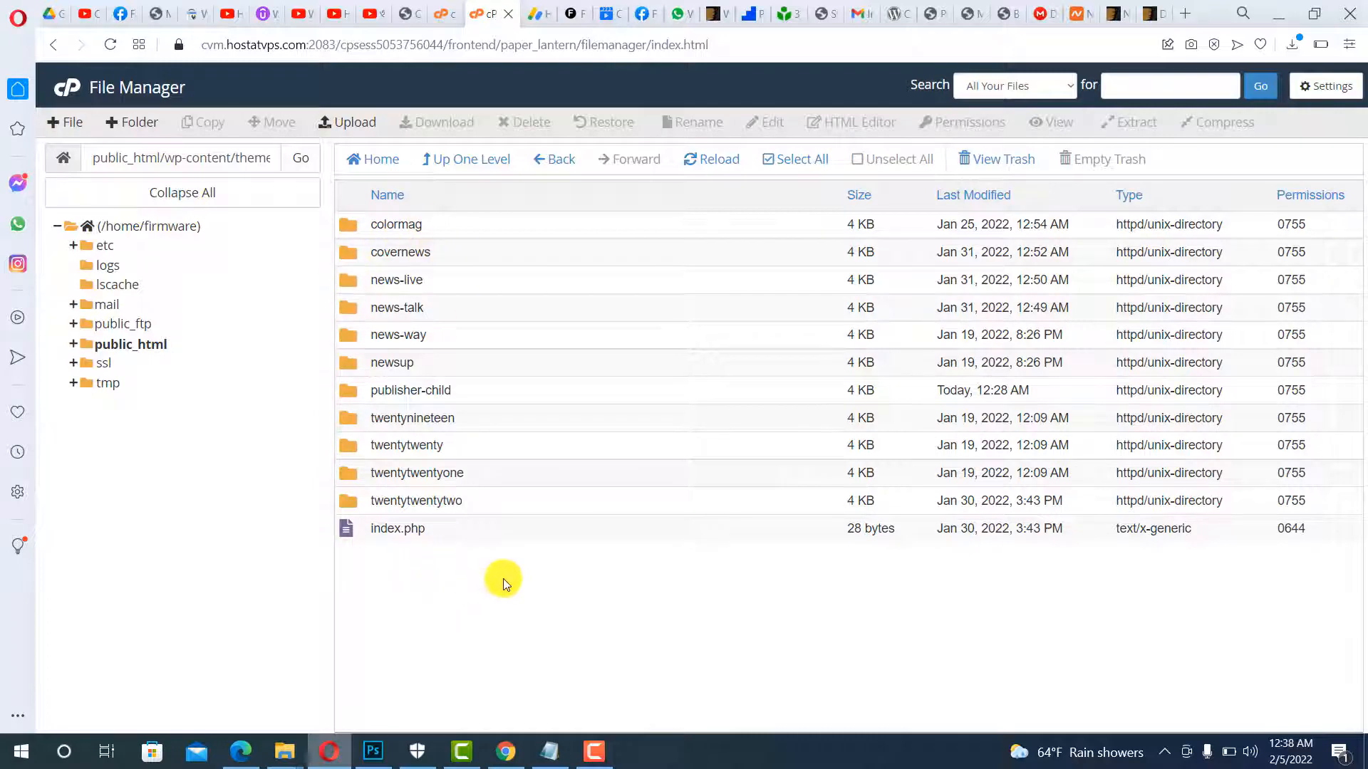
- Compare the folders in the themes directory with the themes installed on the WordPress Themes page
{"action": "left_click_drag", "start_coordinate": [503, 578], "coordinate": [366, 152]}
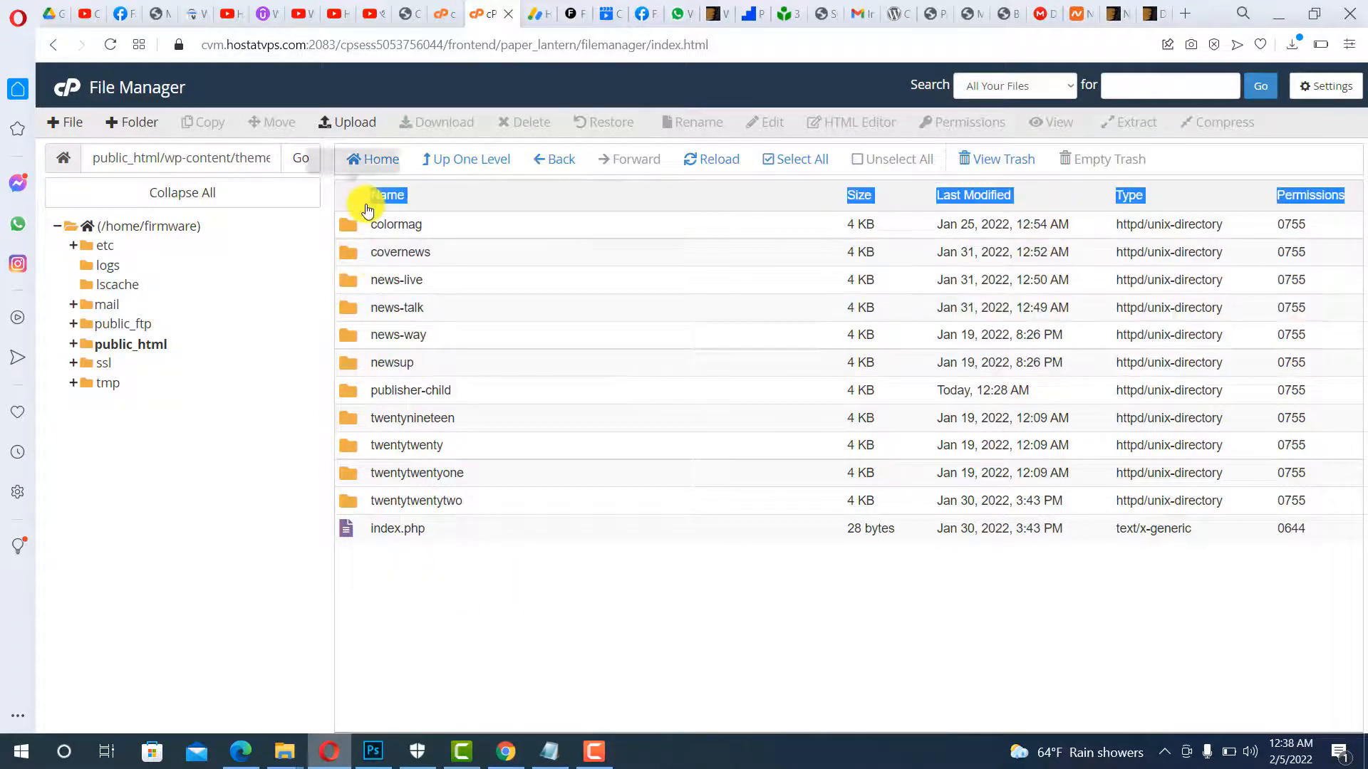
{"action": "left_click", "coordinate": [409, 568]}
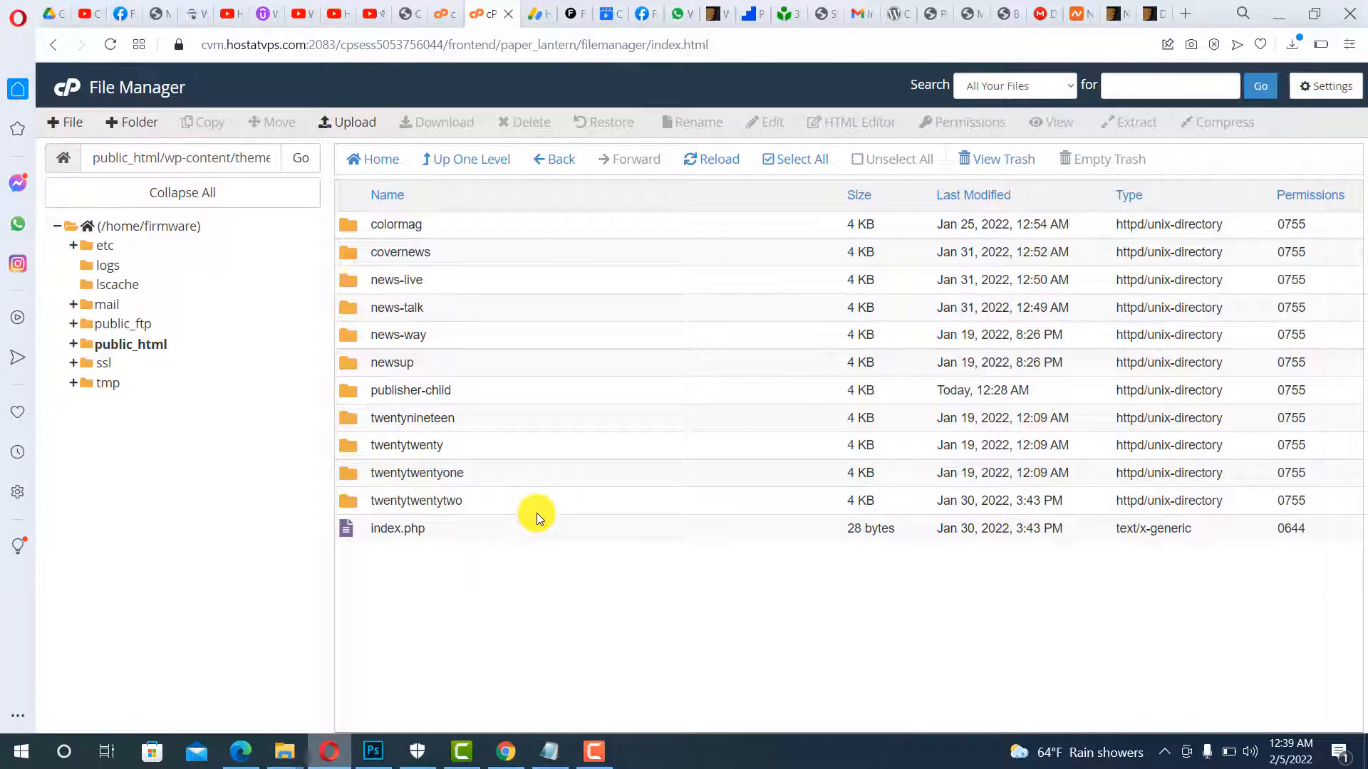
{"action": "left_click", "coordinate": [980, 10]}
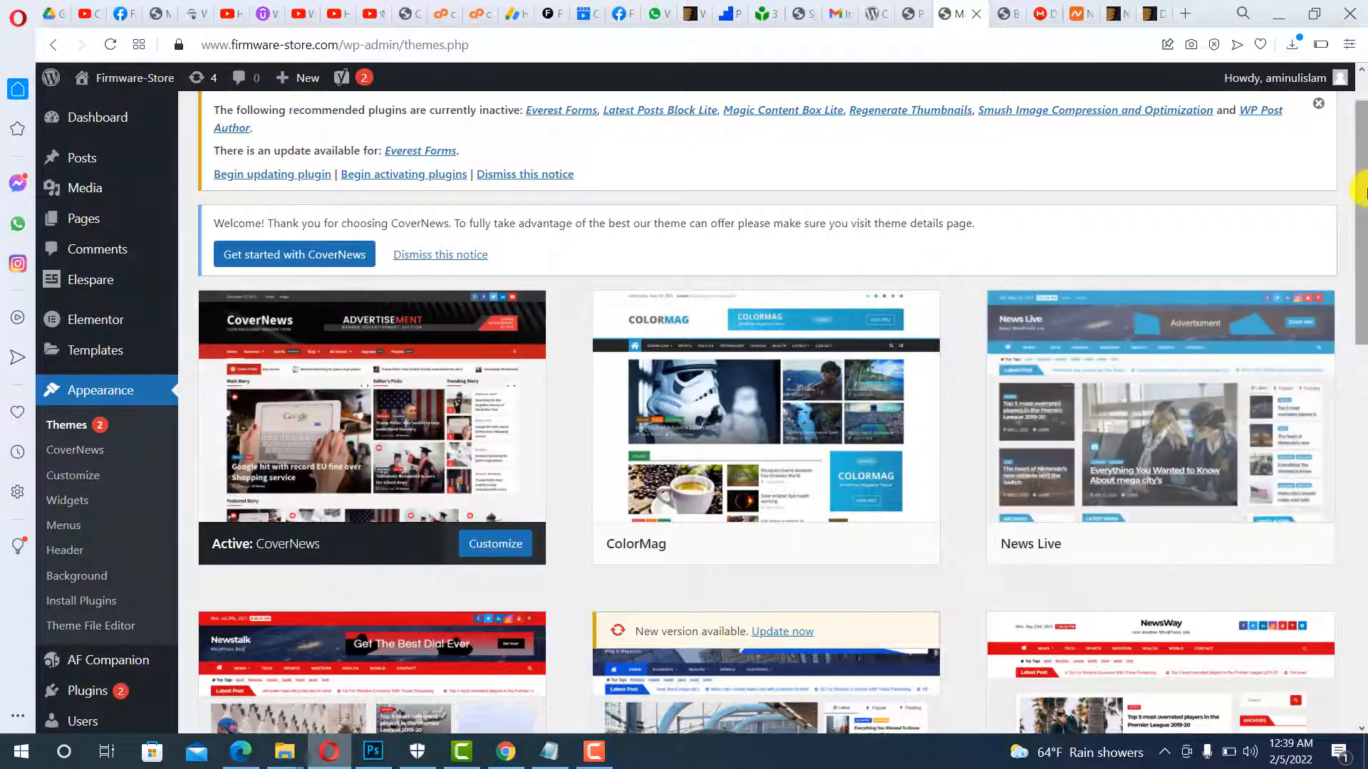
{"action": "scroll", "coordinate": [1040, 385], "scroll_direction": "down", "scroll_amount": 3}
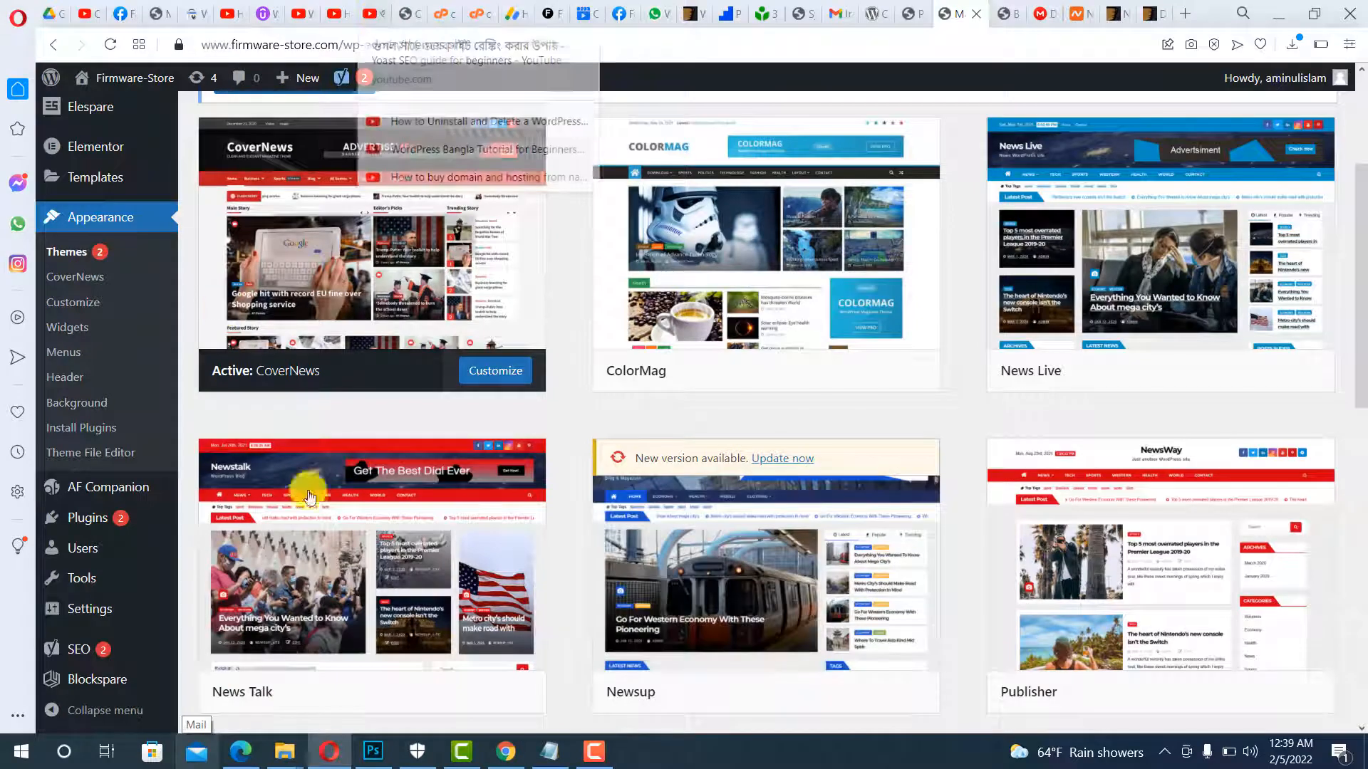
- Permanently delete the colormag theme folder in the File Manager, skipping the trash
{"action": "left_click", "coordinate": [489, 9]}
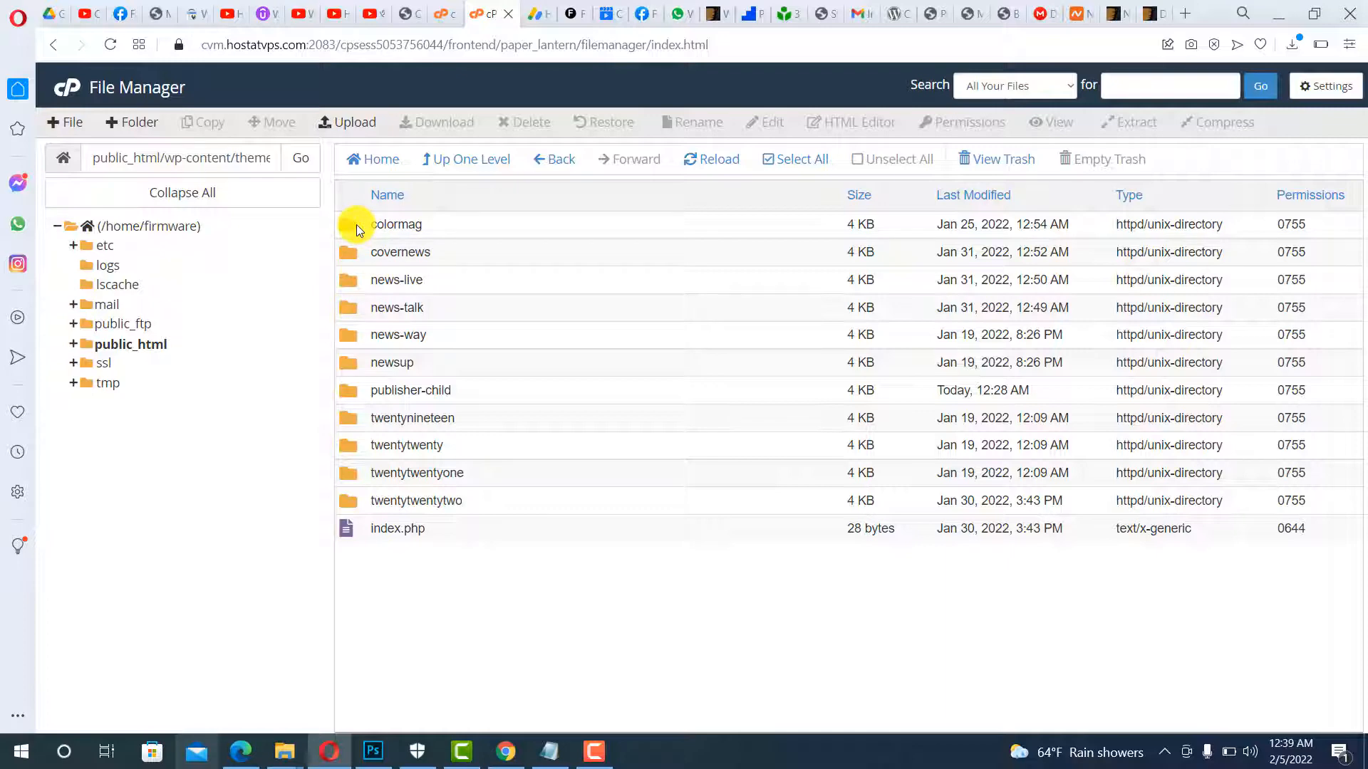
{"action": "left_click", "coordinate": [356, 225]}
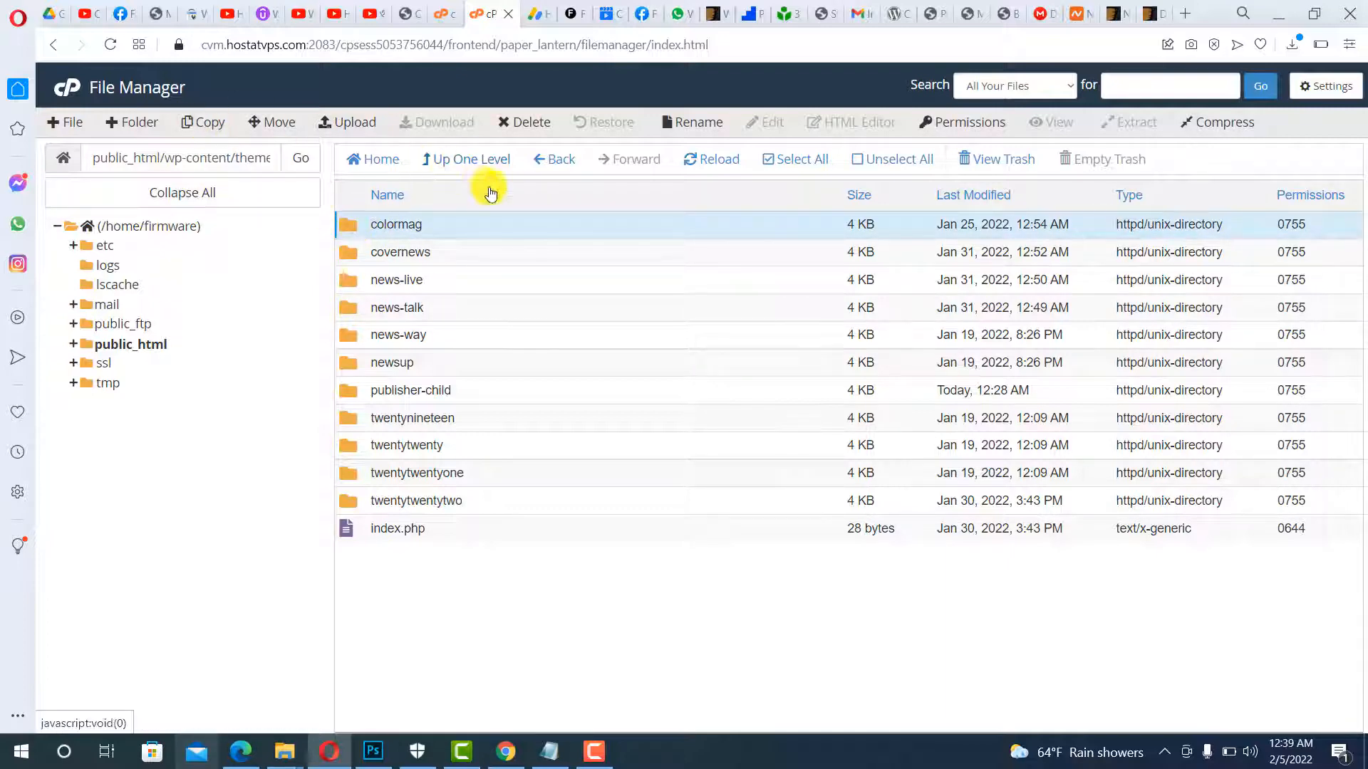
{"action": "left_click", "coordinate": [527, 122]}
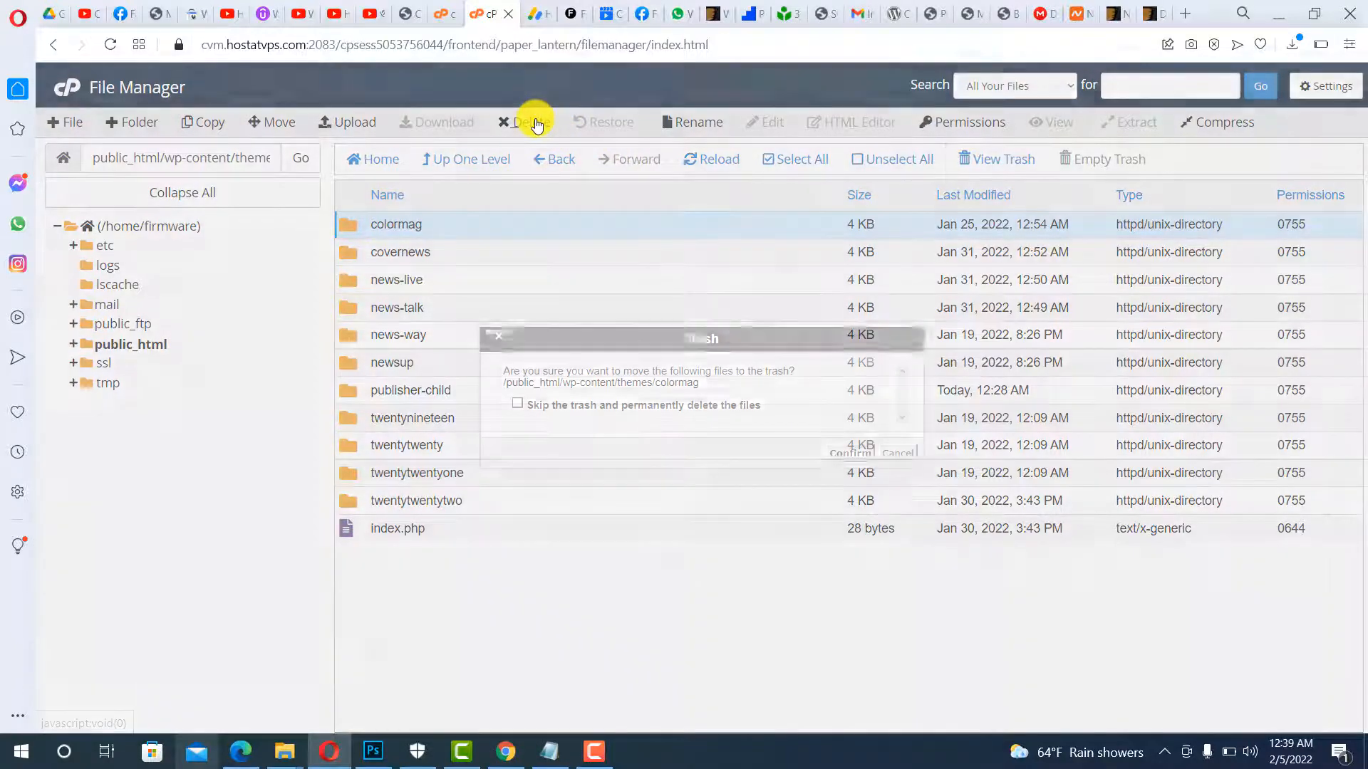
{"action": "left_click", "coordinate": [518, 404]}
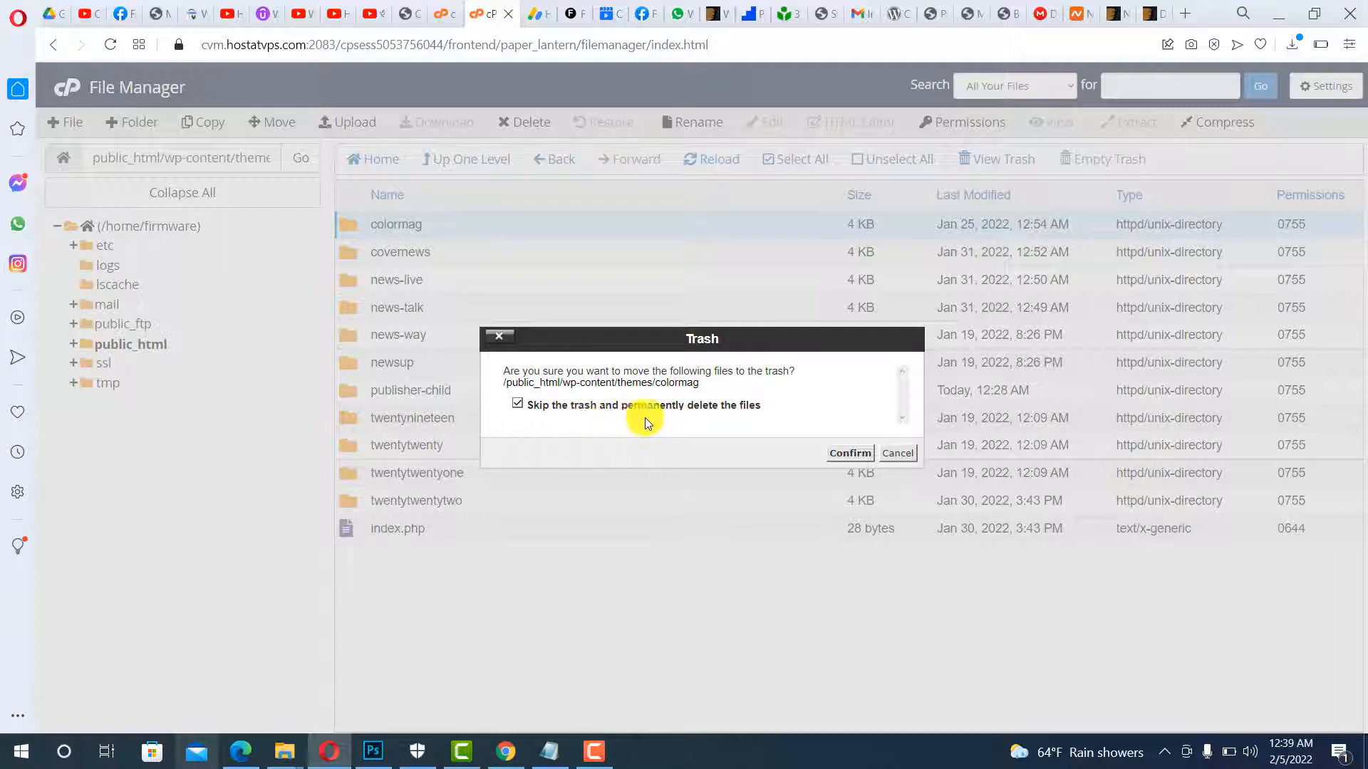
{"action": "left_click", "coordinate": [837, 454]}
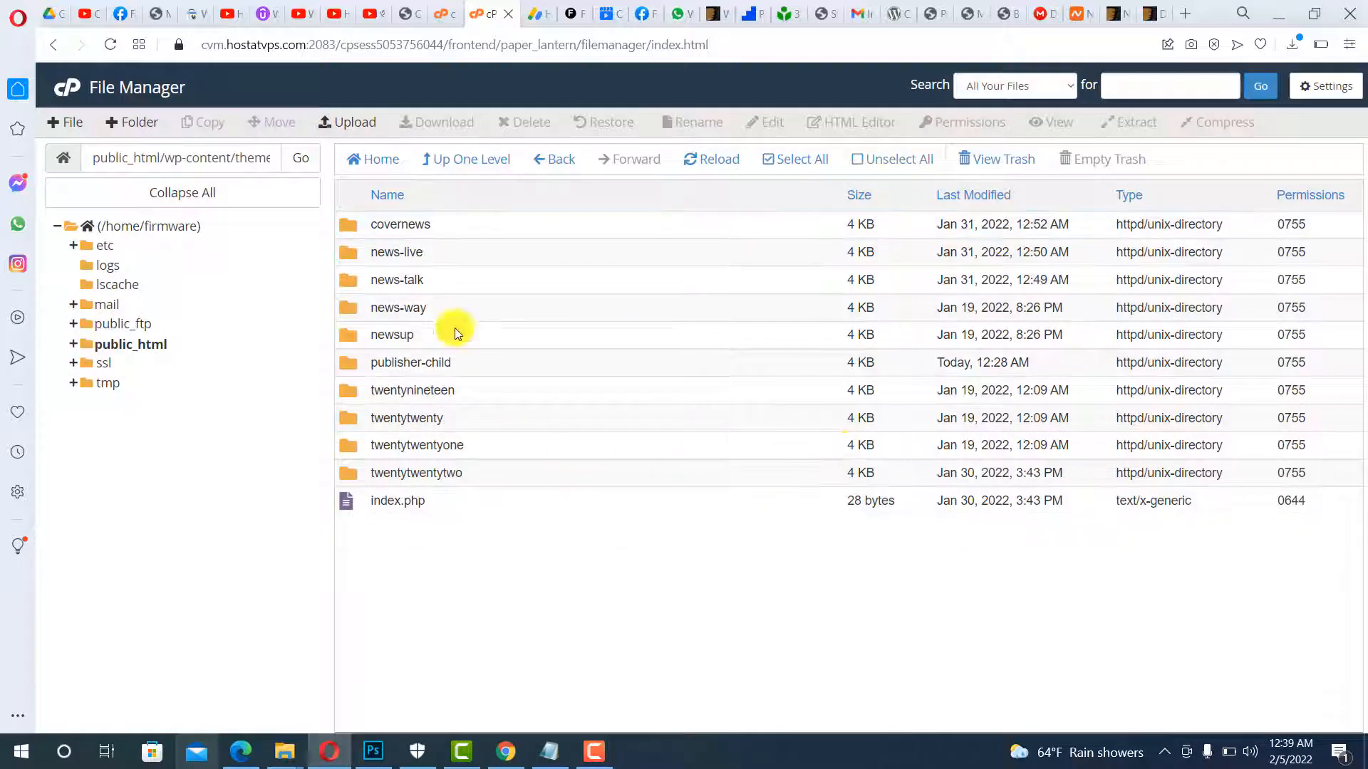
- Delete the news-talk theme folder from wp-content/themes
{"action": "left_click", "coordinate": [343, 284]}
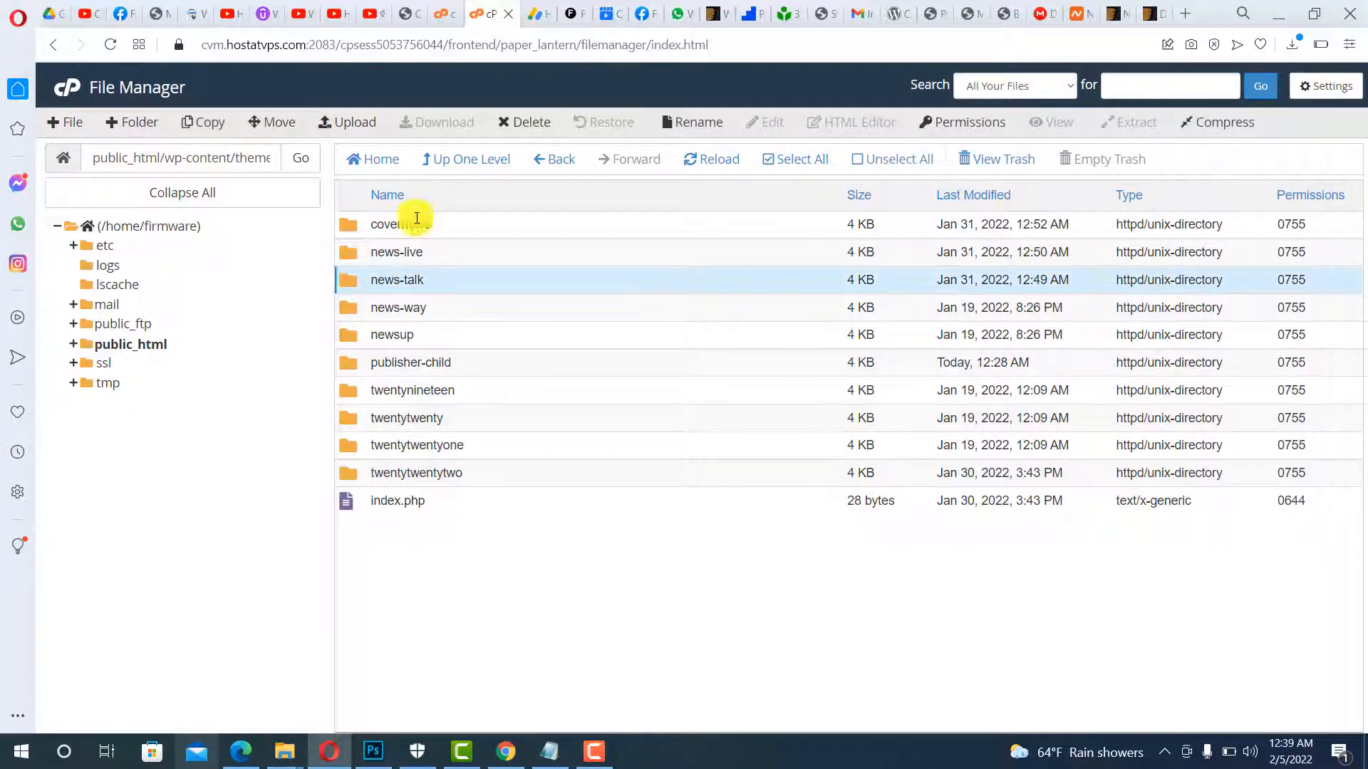
{"action": "left_click", "coordinate": [532, 126]}
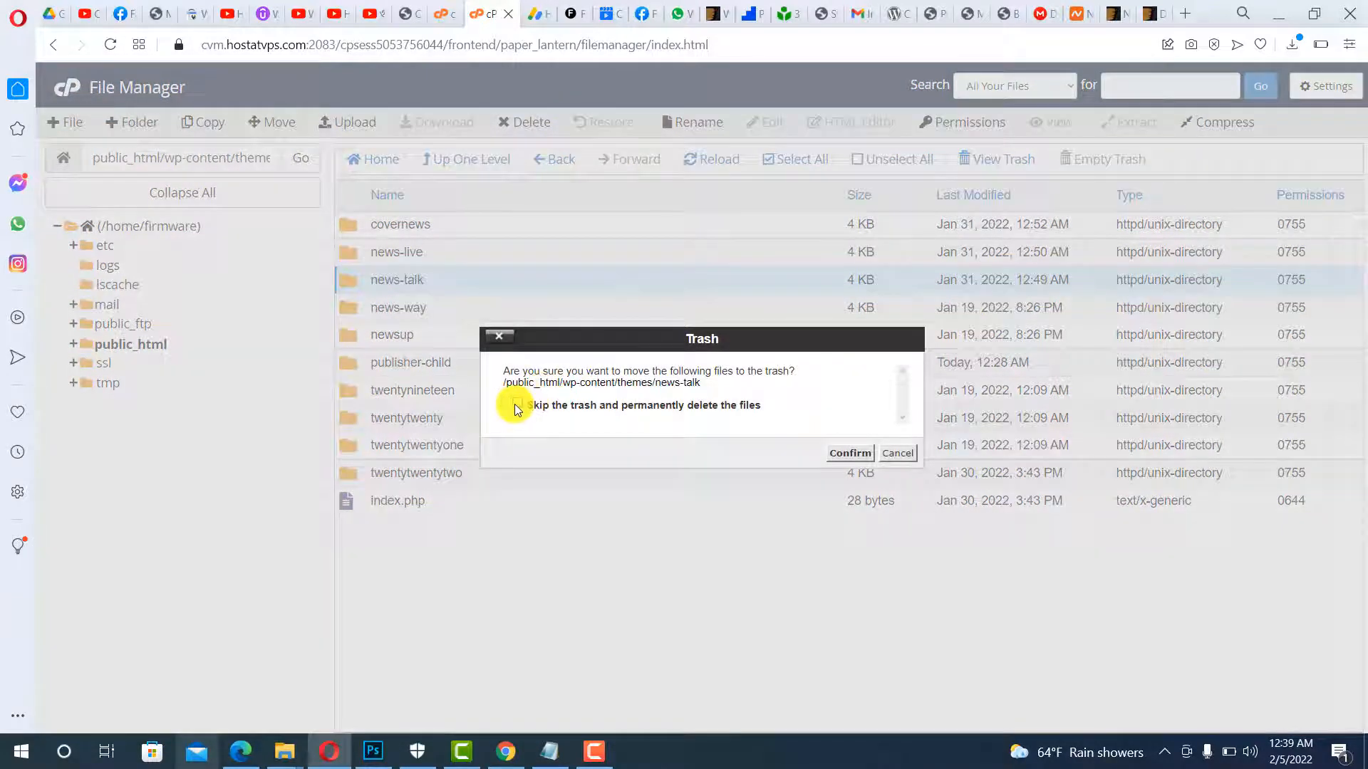
{"action": "left_click", "coordinate": [850, 453]}
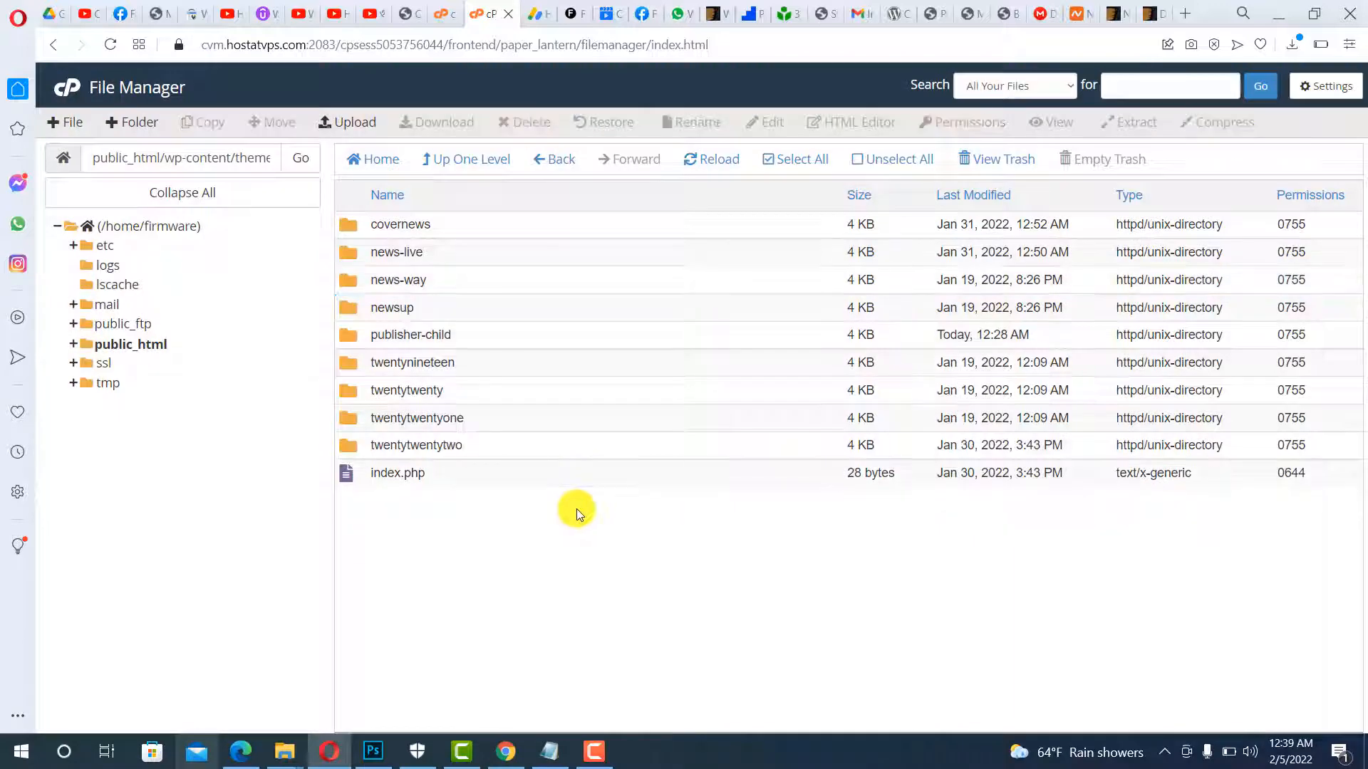
- Permanently delete the news-way theme folder from wp-content/themes, skipping the trash
{"action": "left_click", "coordinate": [352, 281]}
{"action": "left_click", "coordinate": [525, 121]}
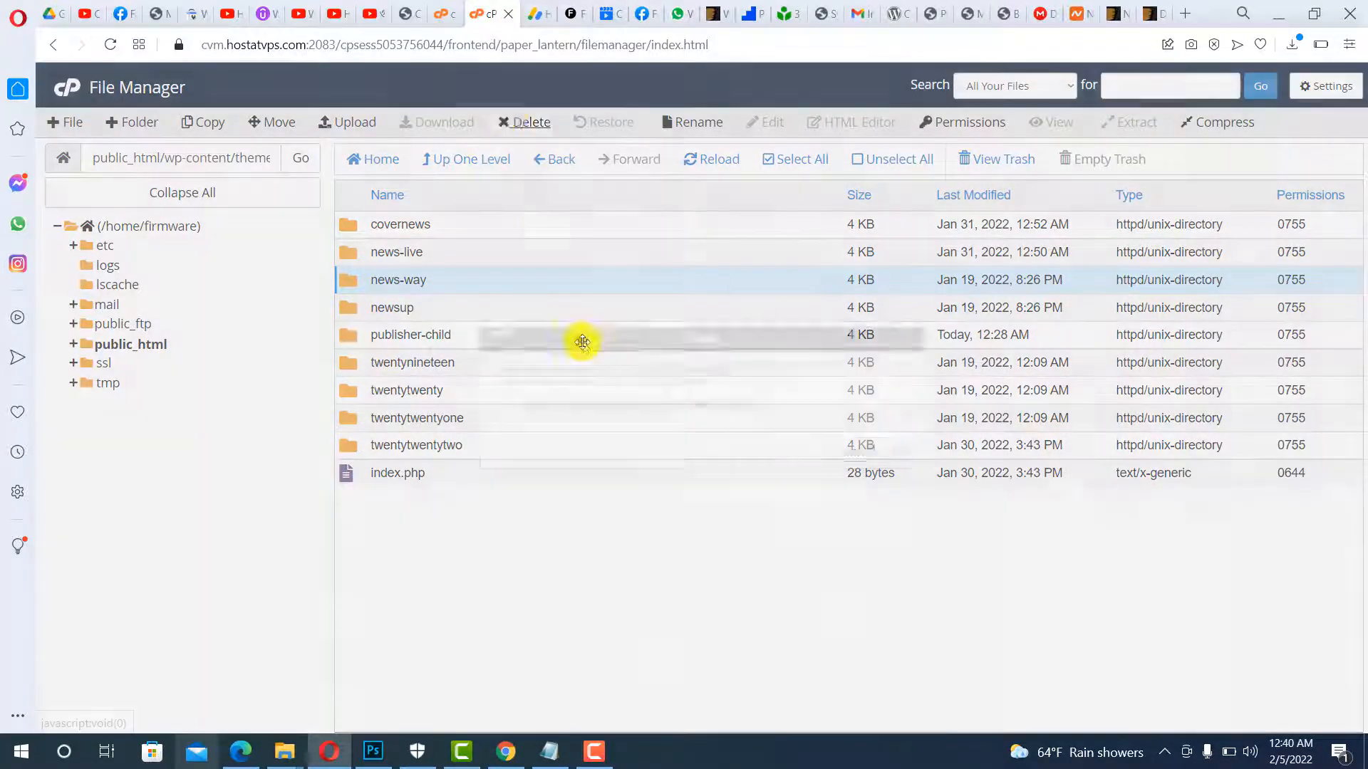
{"action": "left_click", "coordinate": [520, 404]}
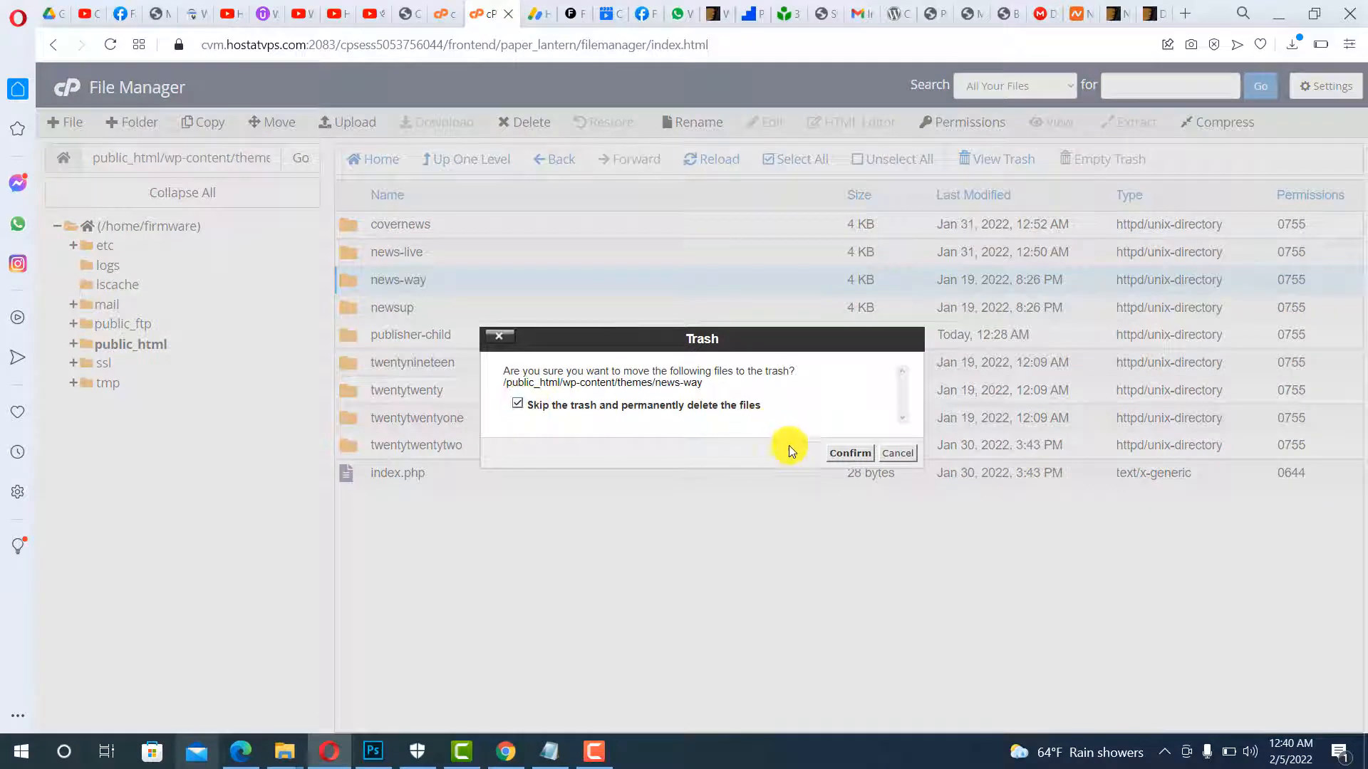
{"action": "left_click", "coordinate": [848, 455]}
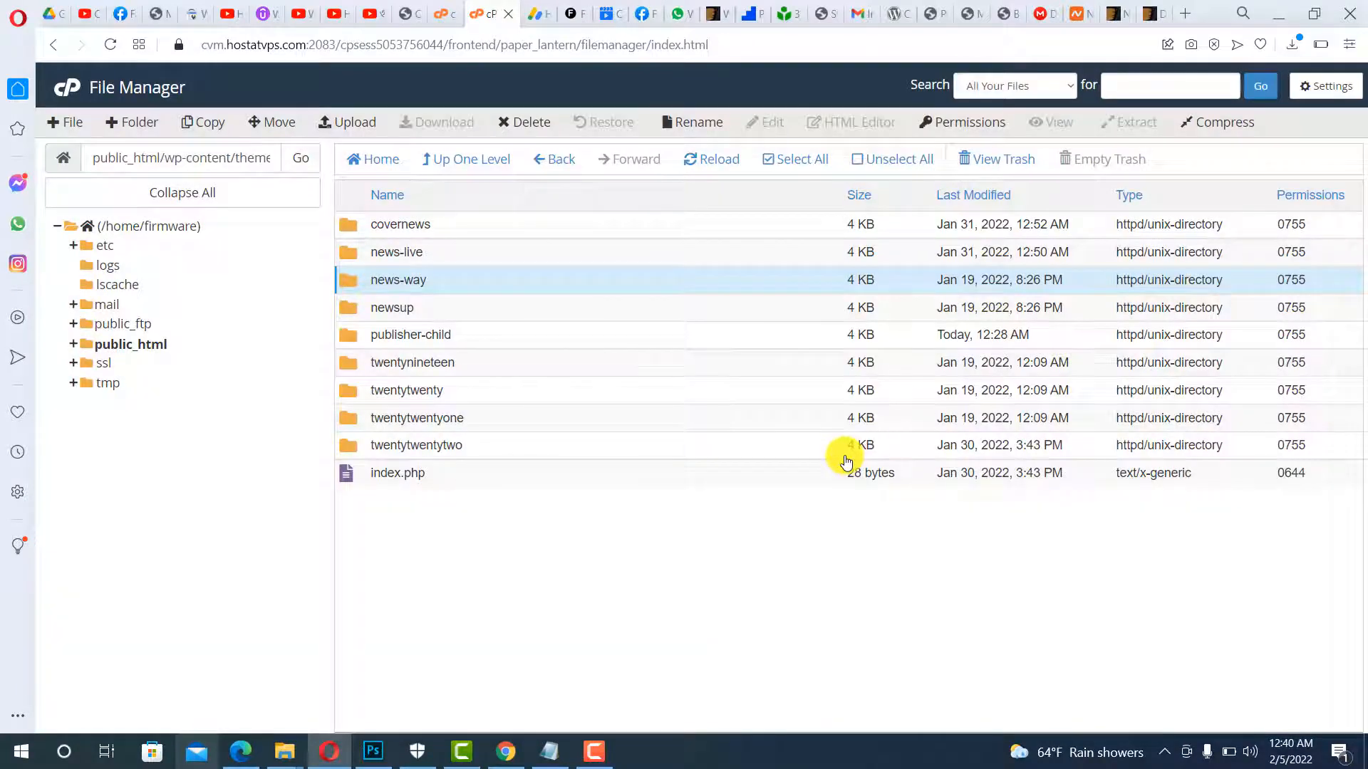
- Return to the WordPress Themes page of Firmware-Store to check the list of installed themes
{"action": "mouse_move", "coordinate": [498, 761]}
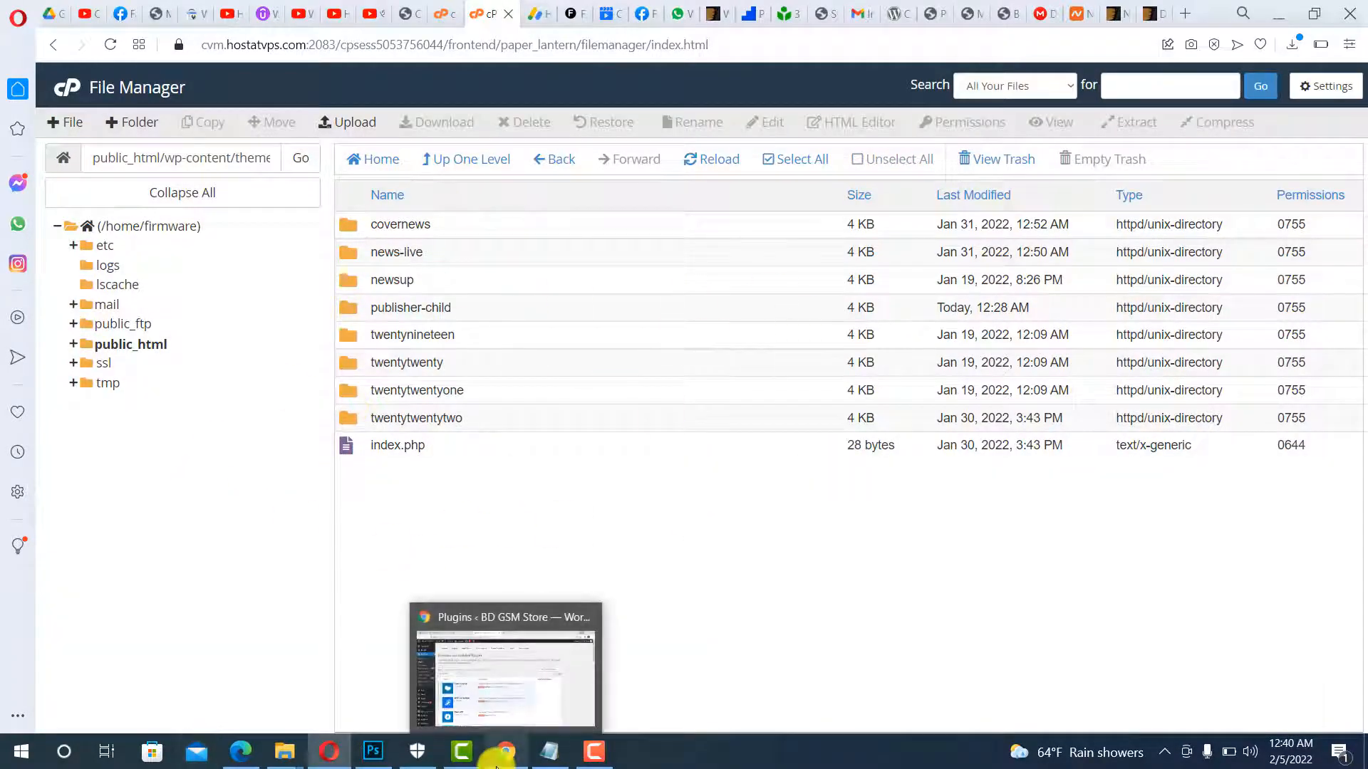
{"action": "left_click", "coordinate": [954, 9]}
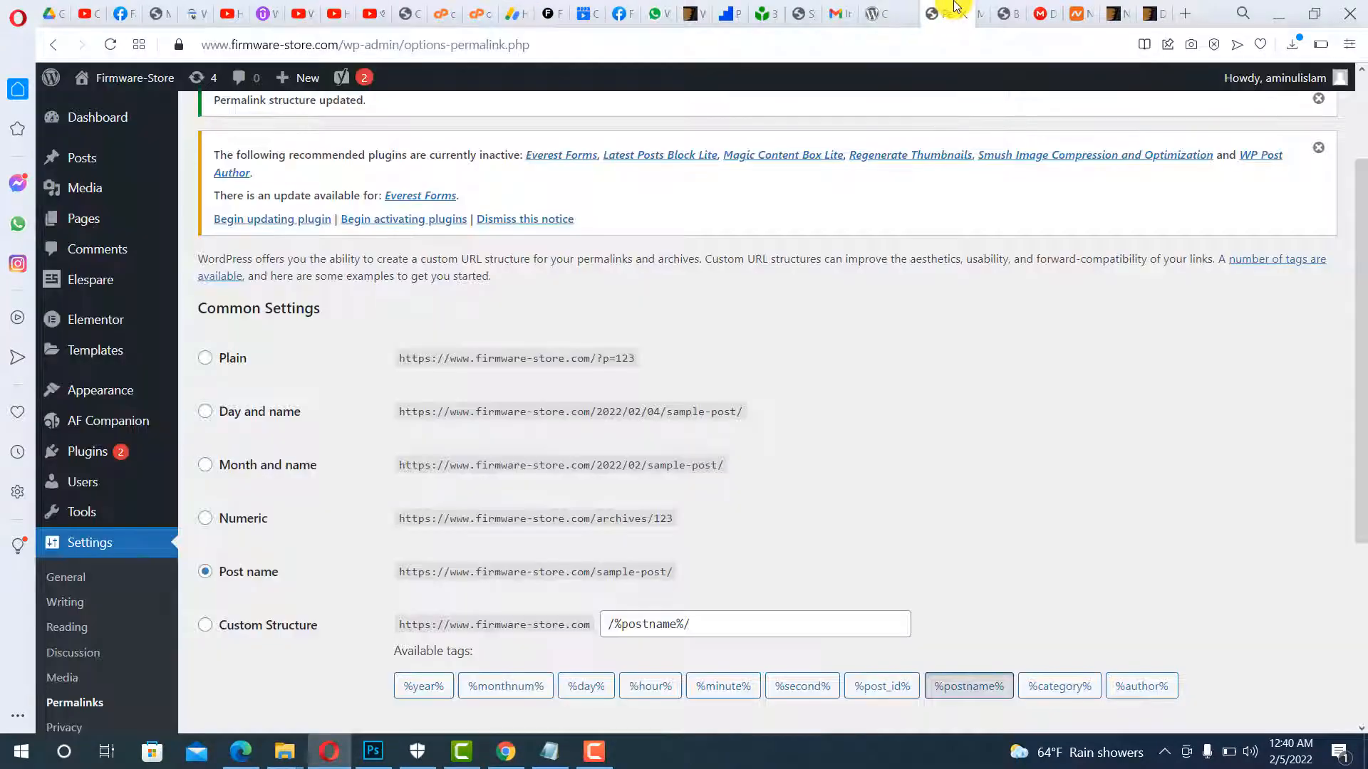
{"action": "left_click", "coordinate": [977, 10]}
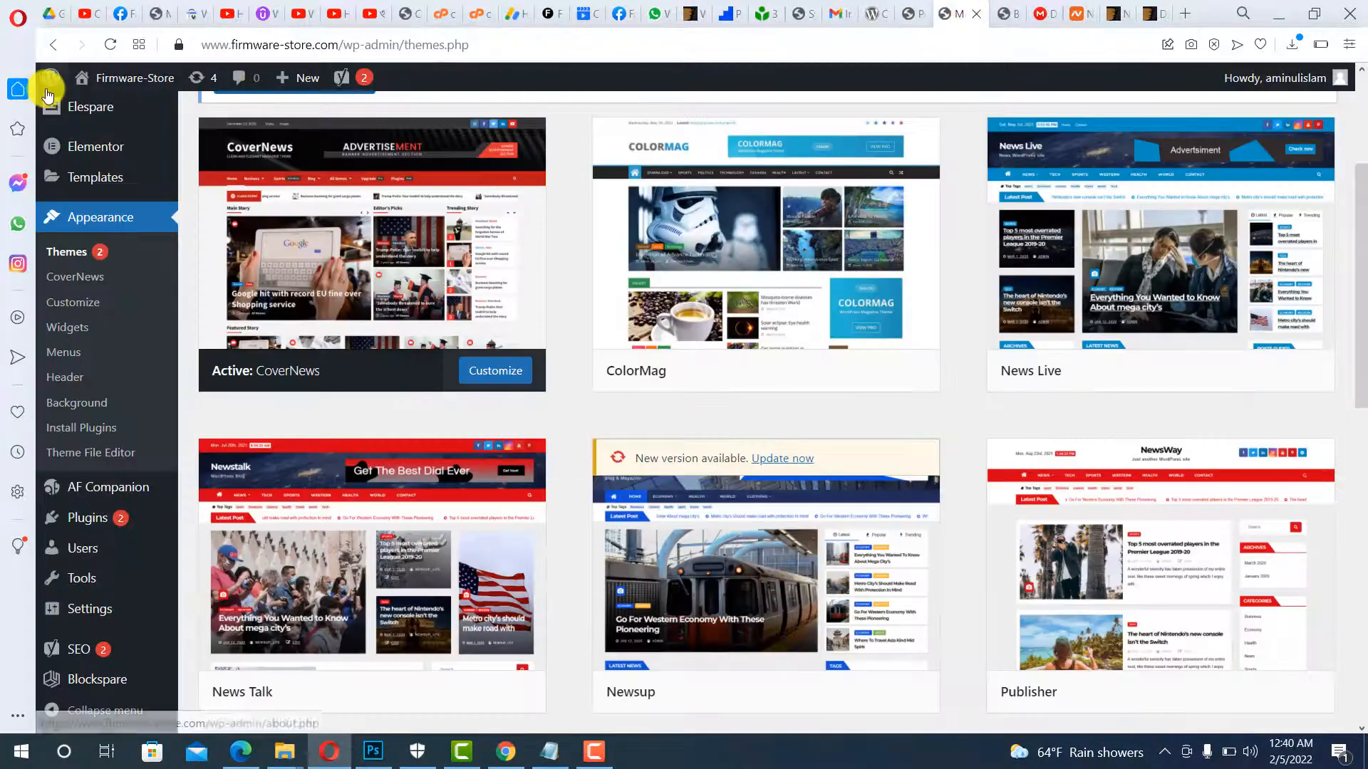
- Reload the Themes page and review the full list of installed themes to check that the deleted ones are gone
{"action": "left_click", "coordinate": [108, 45]}
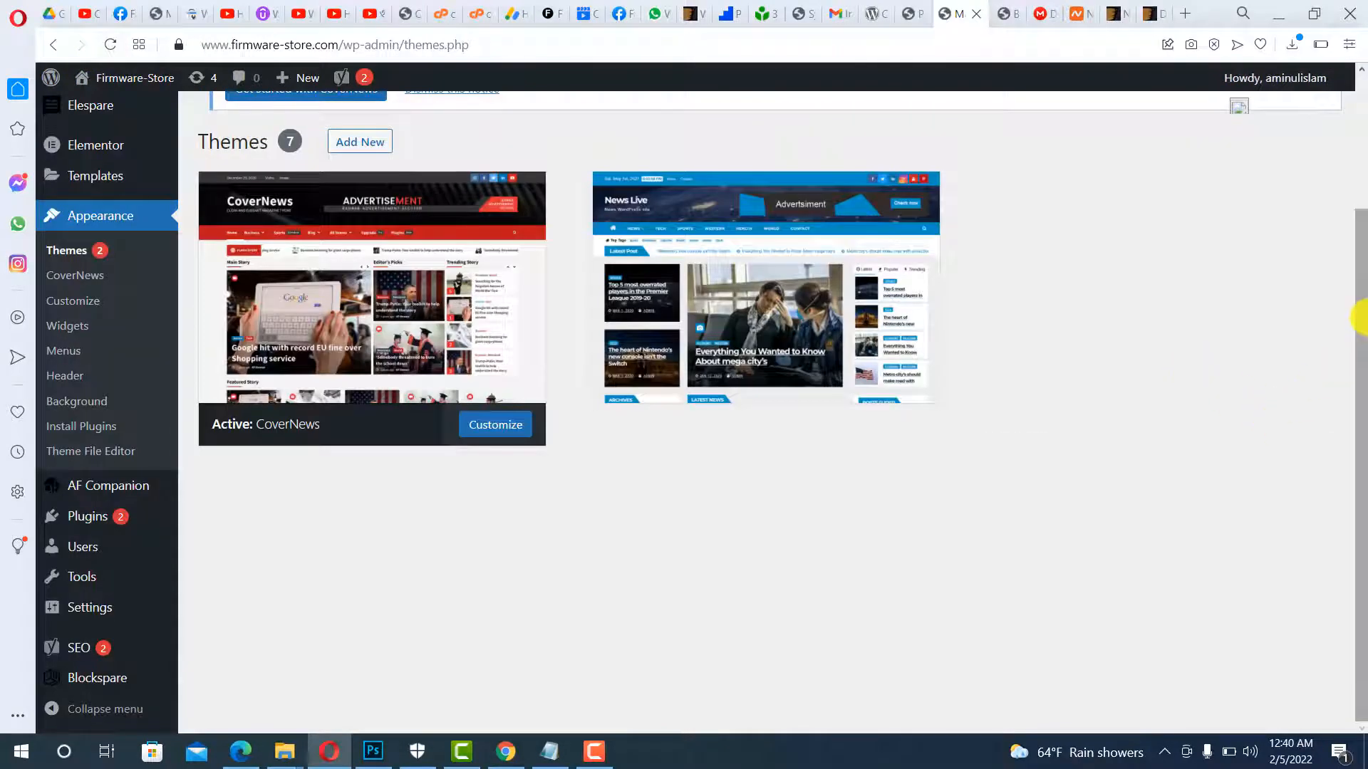
{"action": "left_click_drag", "start_coordinate": [1347, 284], "coordinate": [1313, 275]}
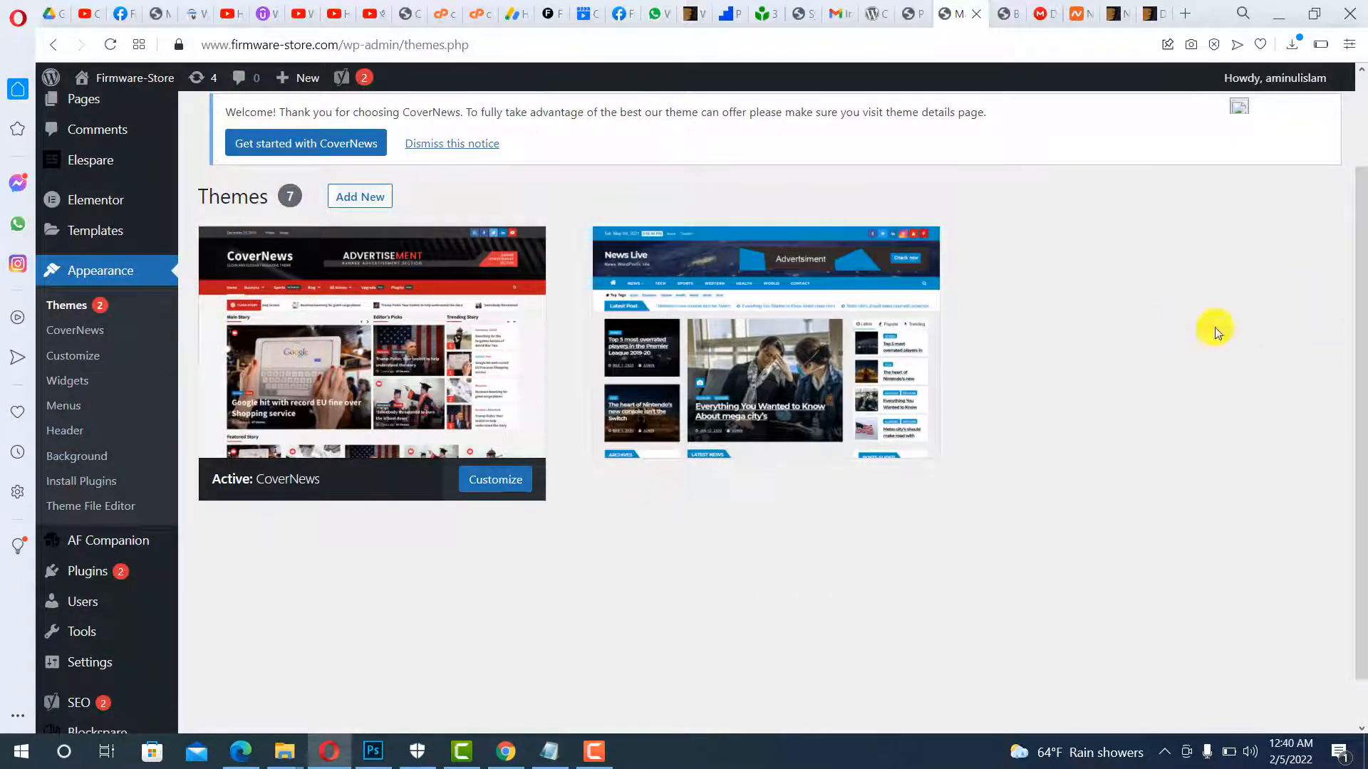
{"action": "left_click_drag", "start_coordinate": [1361, 292], "coordinate": [1352, 146]}
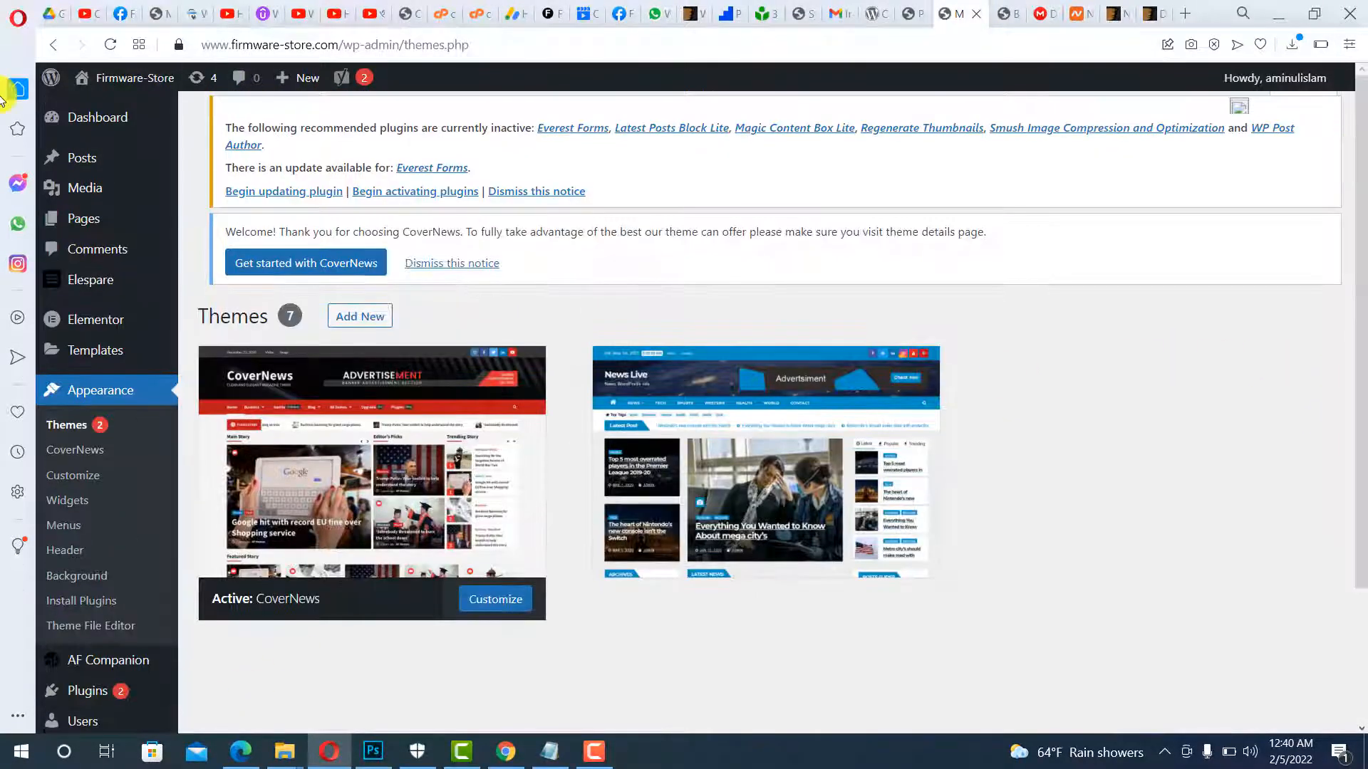
{"action": "left_click", "coordinate": [110, 45]}
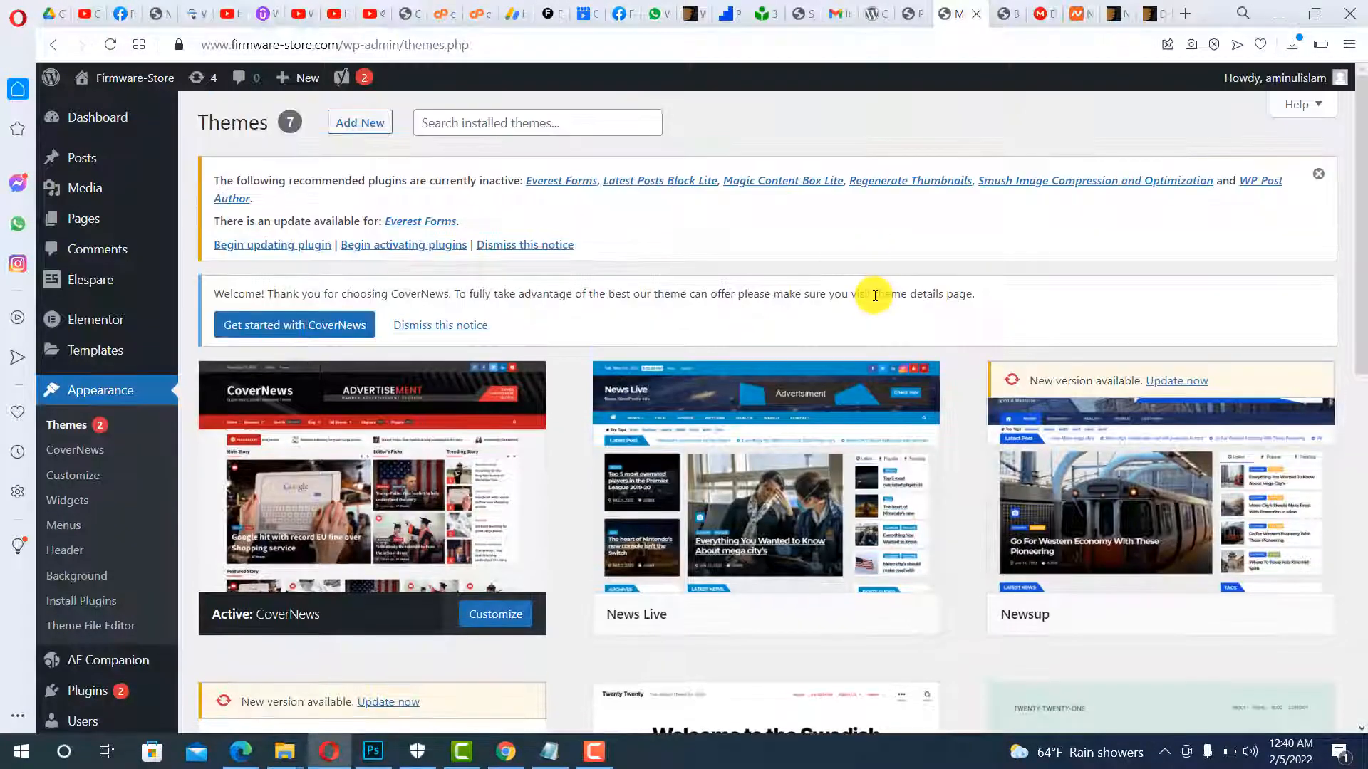
{"action": "left_click_drag", "start_coordinate": [1361, 246], "coordinate": [1362, 609]}
{"action": "scroll", "coordinate": [1279, 290], "scroll_direction": "up", "scroll_amount": 15}
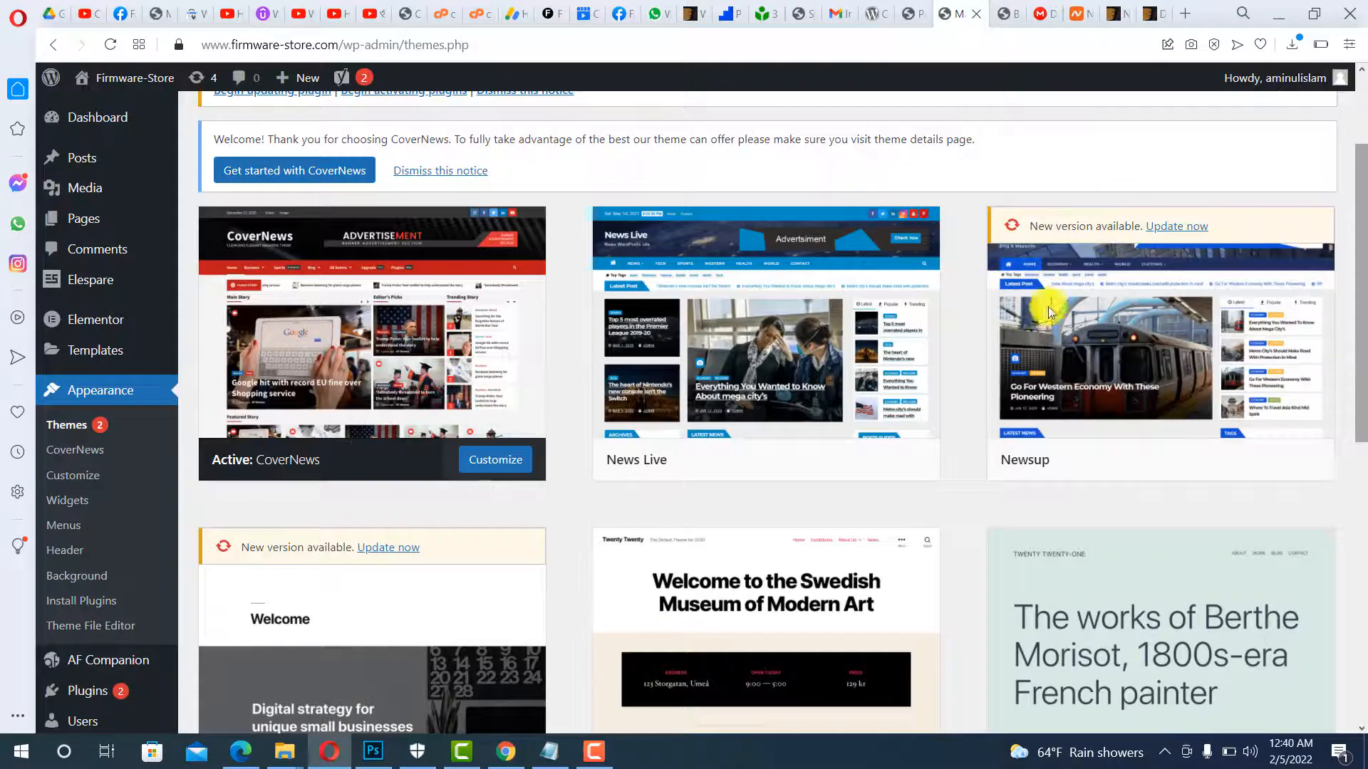
{"action": "left_click_drag", "start_coordinate": [1360, 308], "coordinate": [1361, 193]}
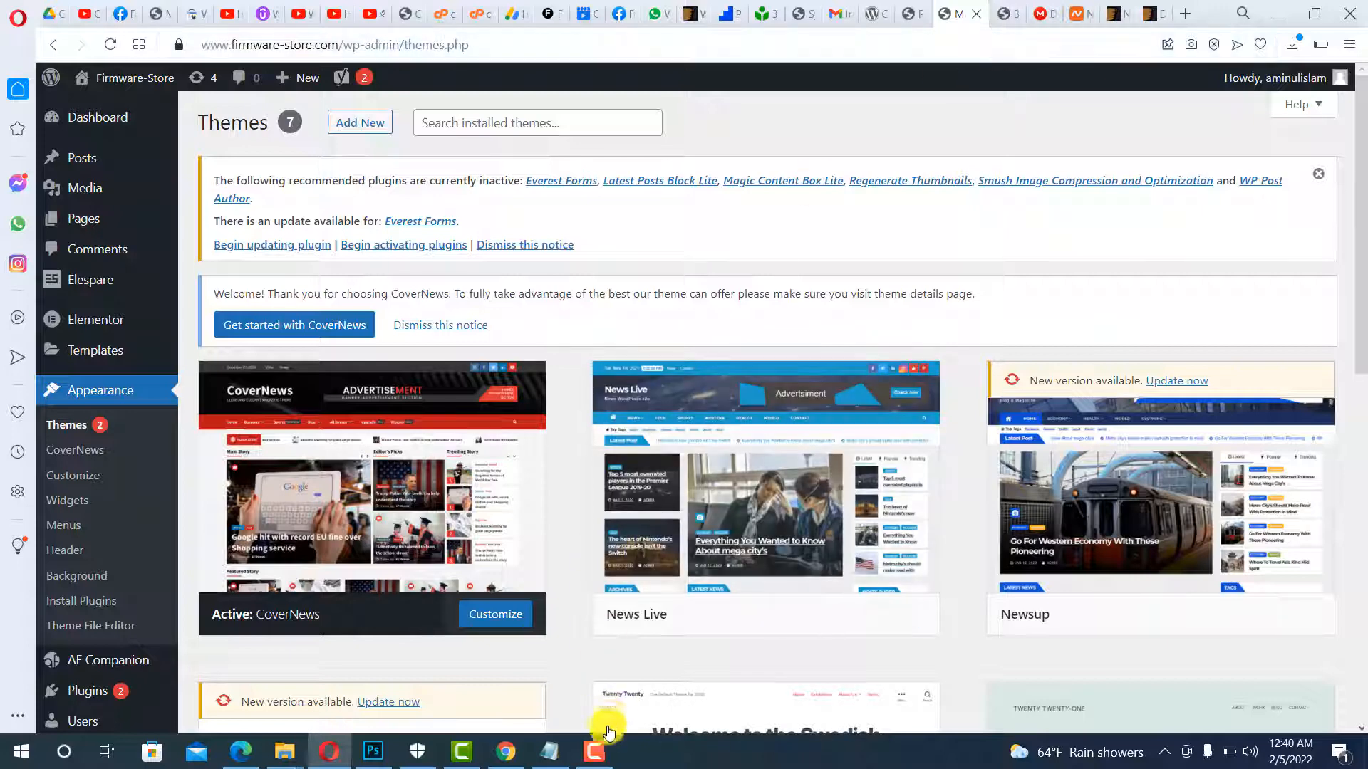
{"action": "left_click", "coordinate": [596, 754]}
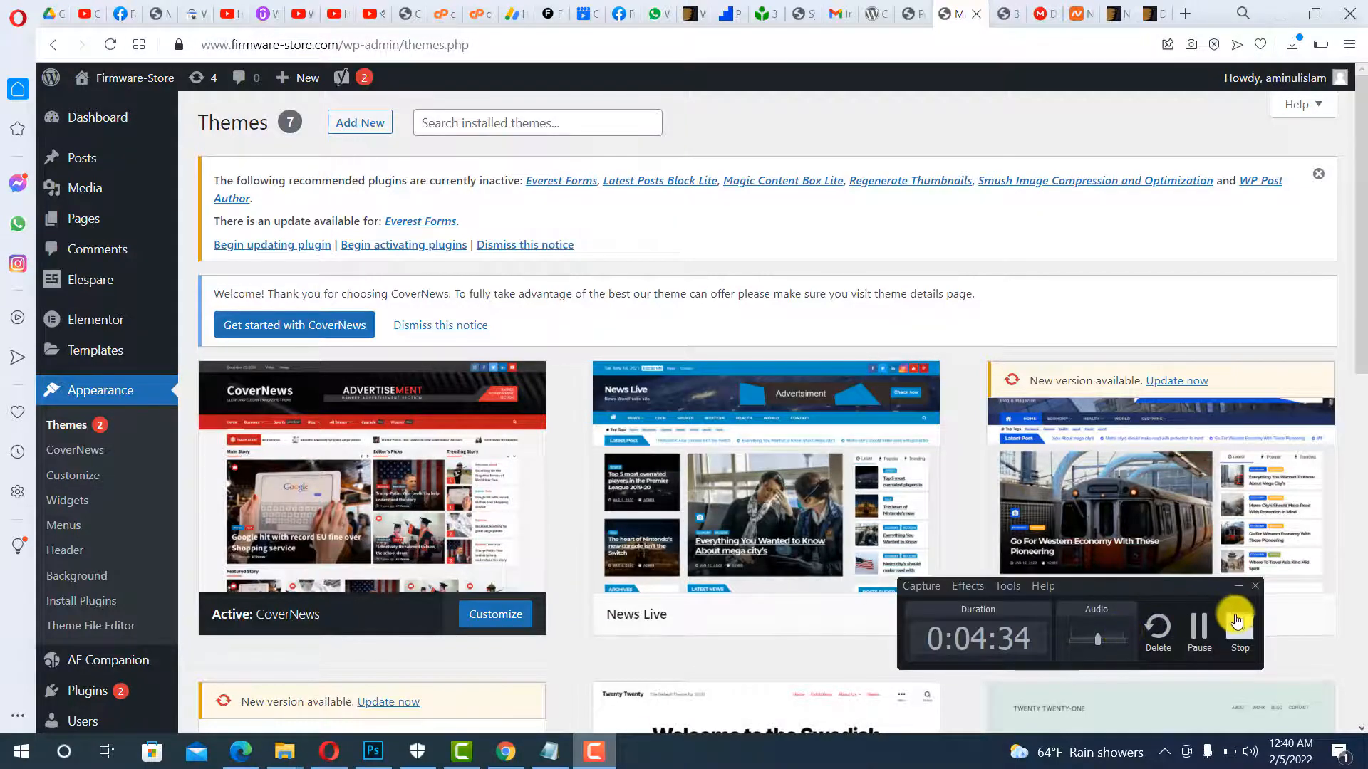